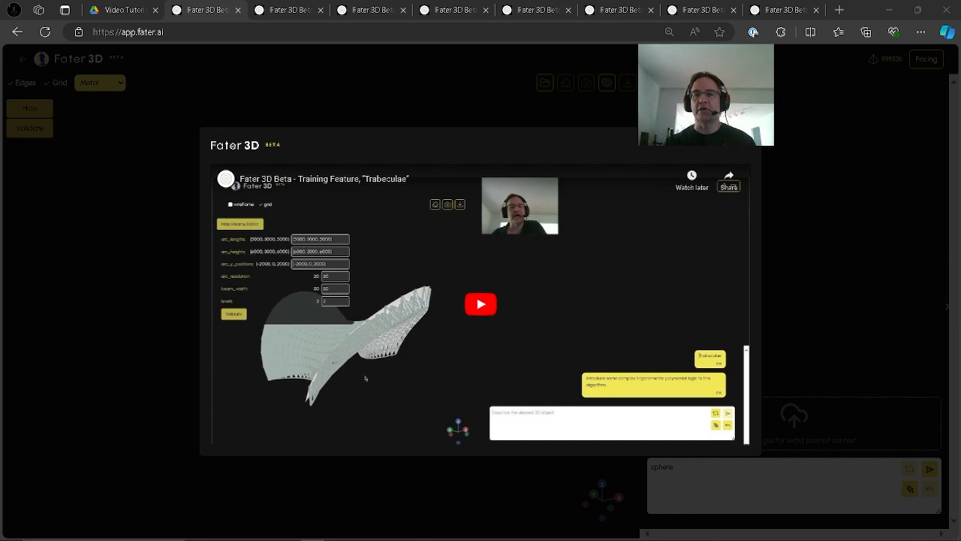
# Step: Dismiss the introduction video and generate a 3D model from the prompt "sphere"
pyautogui.click(811, 162)
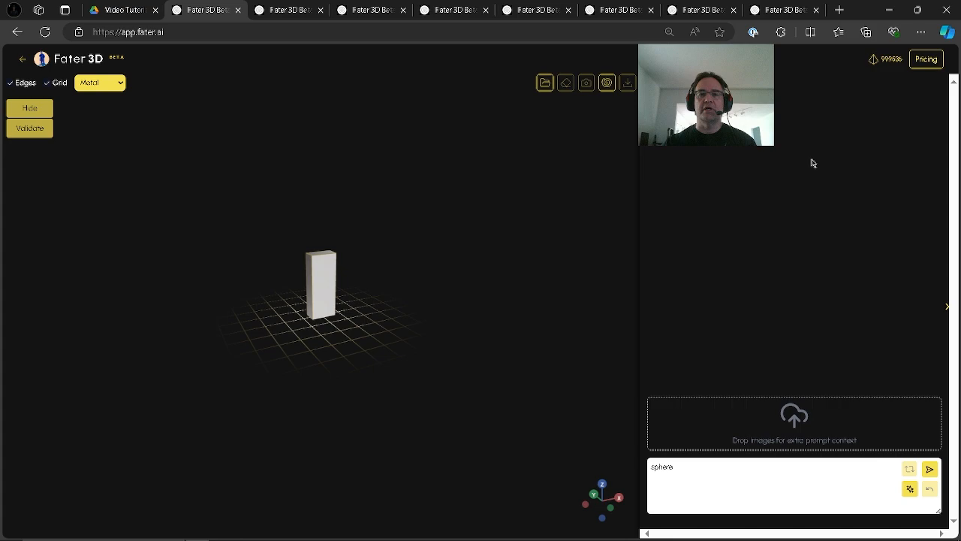
pyautogui.scroll(5, 369, 299)
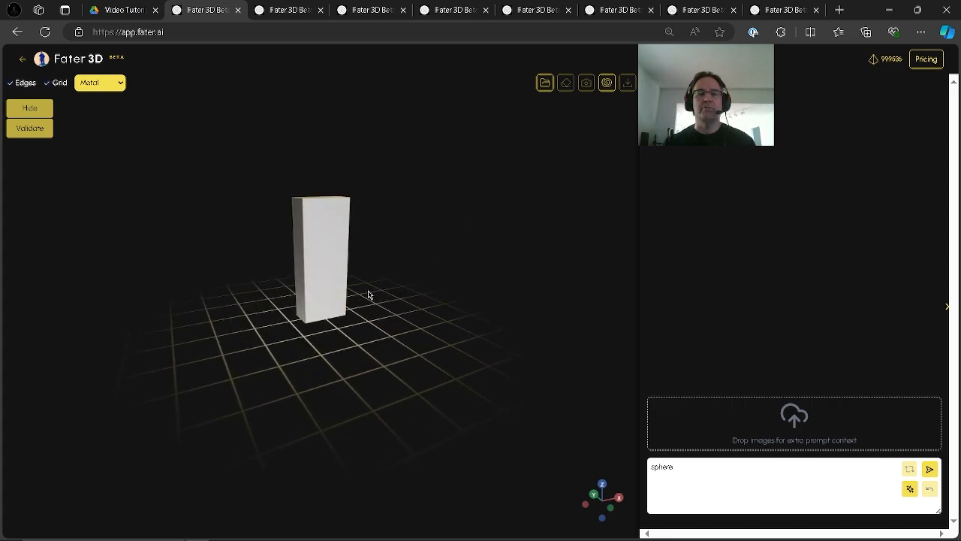
pyautogui.scroll(1, 369, 295)
pyautogui.moveTo(448, 285); pyautogui.dragTo(487, 303)
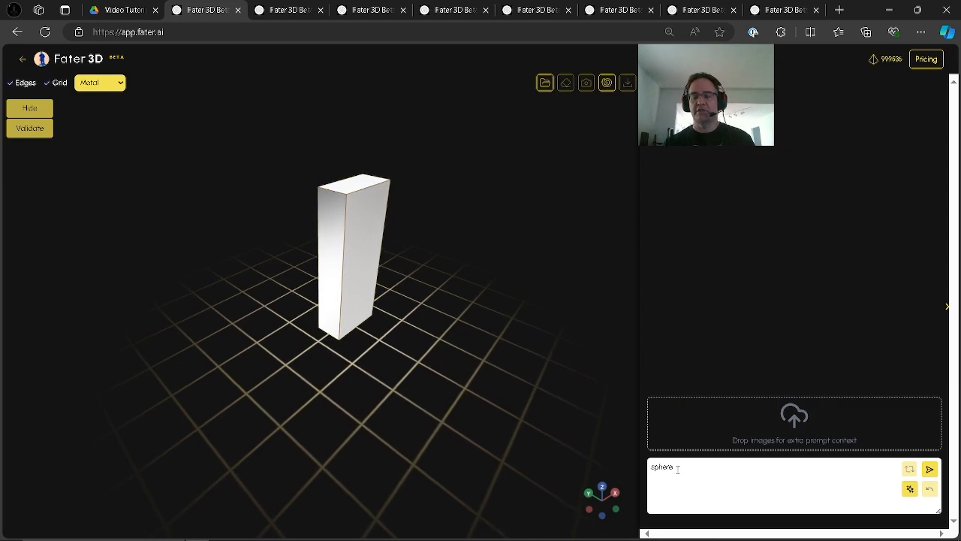
pyautogui.click(930, 469)
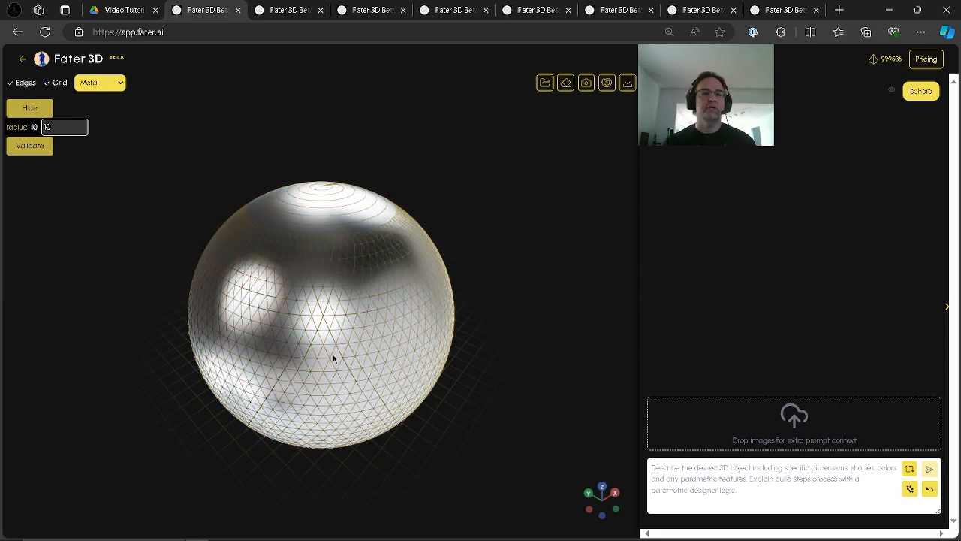
pyautogui.moveTo(321, 298); pyautogui.dragTo(356, 343)
pyautogui.click(356, 342)
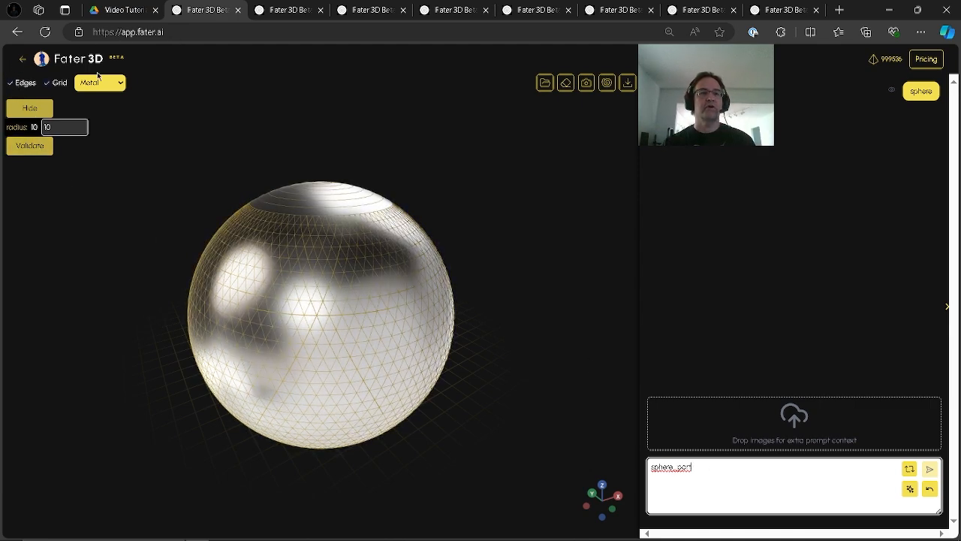
# Step: Try hiding the sphere's mesh edges and the parameter editor, restoring both, and check the available materials
pyautogui.click(10, 85)
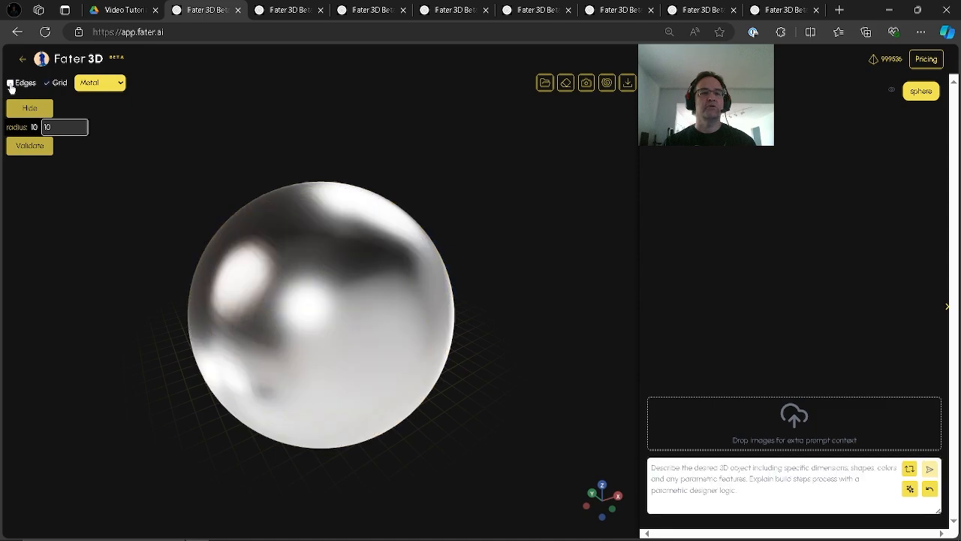
pyautogui.click(10, 85)
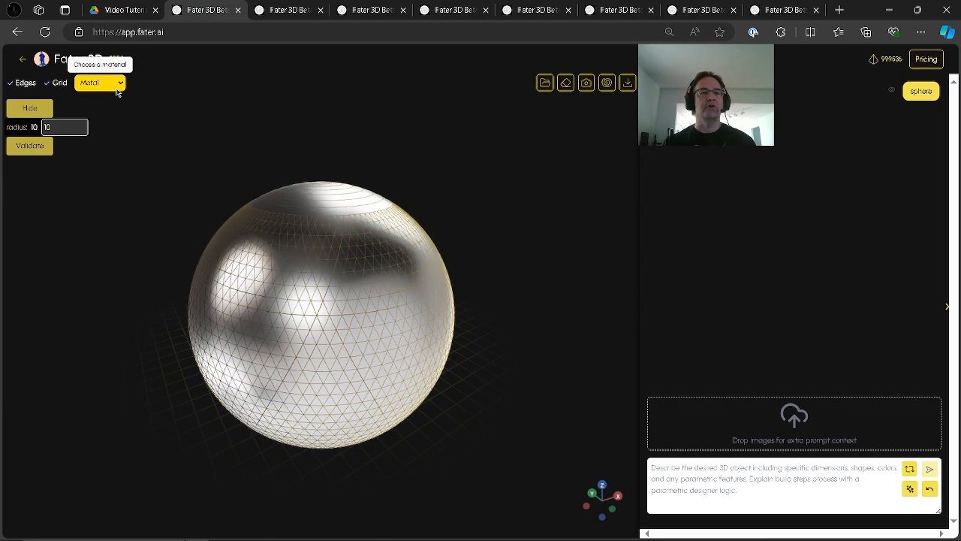
pyautogui.click(120, 85)
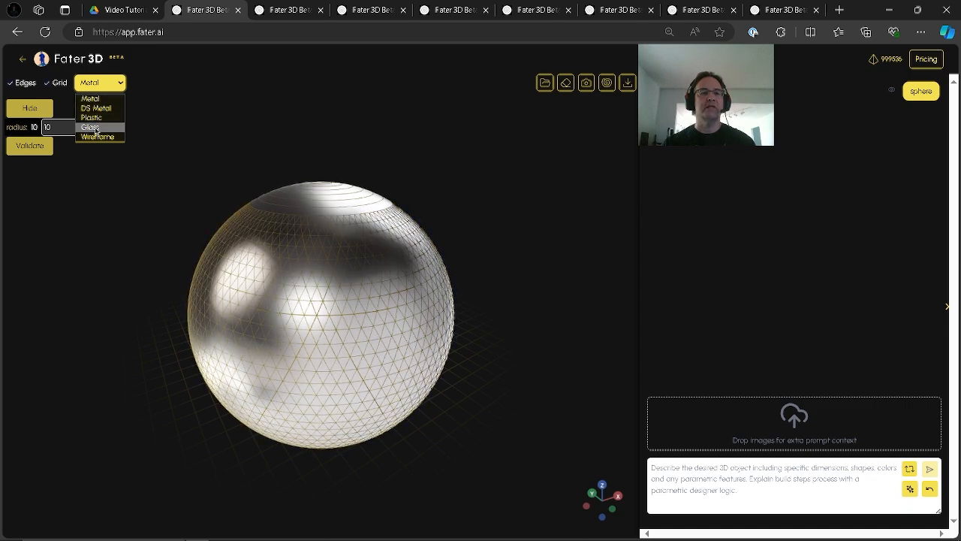
pyautogui.click(102, 205)
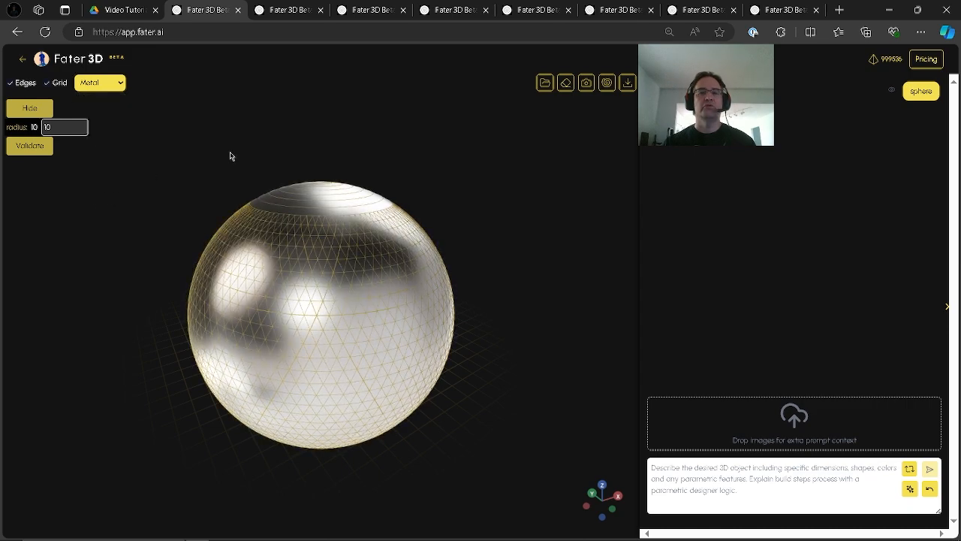
pyautogui.click(31, 109)
pyautogui.click(30, 109)
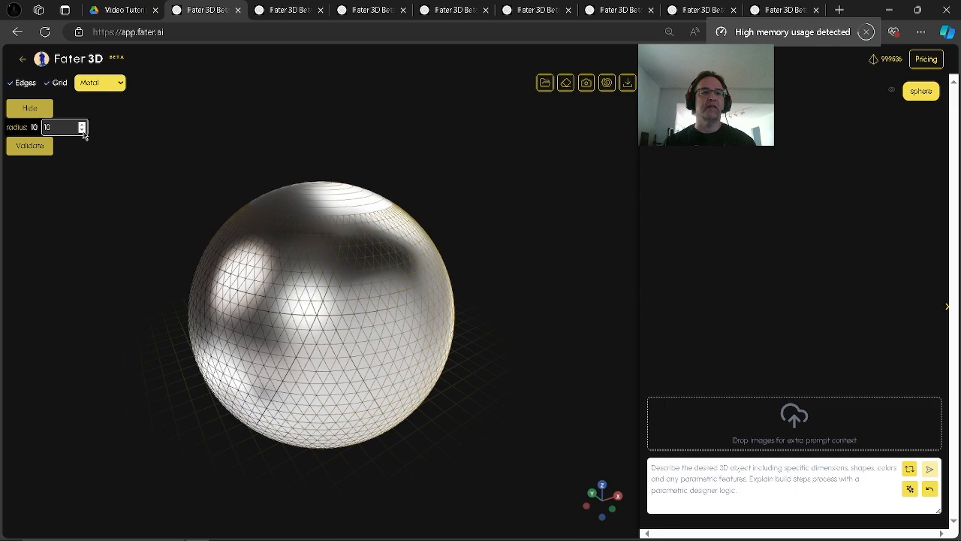
# Step: Set the sphere's radius to 8 and validate the parameter change
pyautogui.click(83, 129)
pyautogui.click(46, 148)
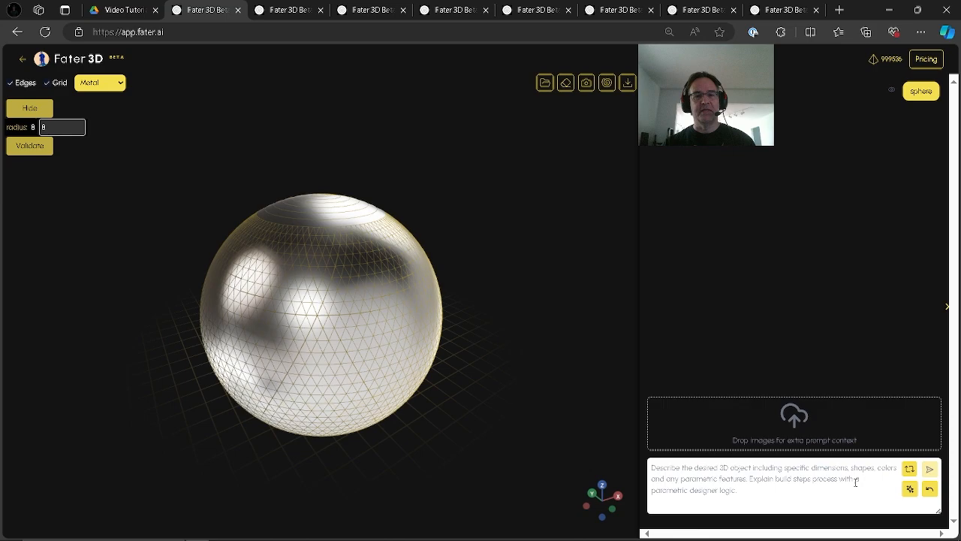
# Step: Duplicate the most recent sphere project in the project list and delete the copy
pyautogui.click(544, 83)
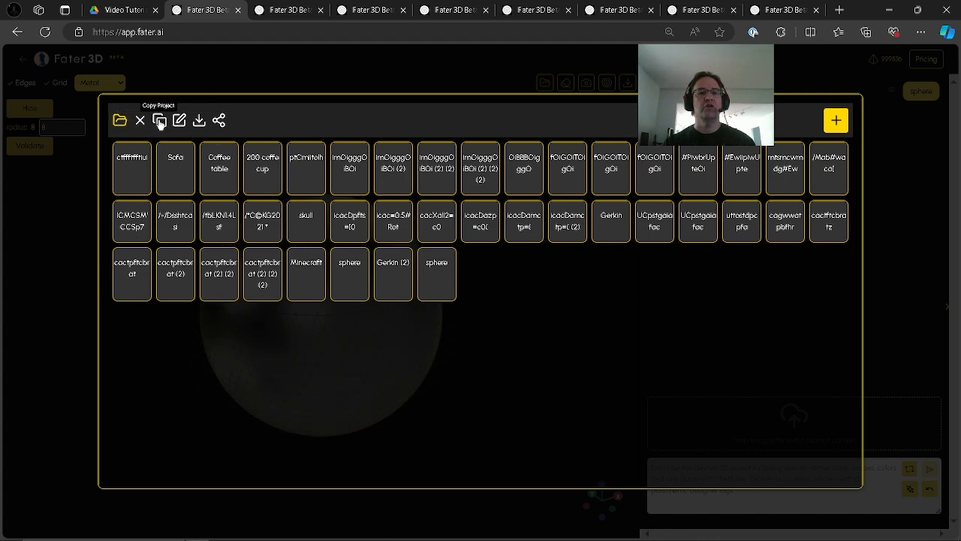
pyautogui.click(435, 270)
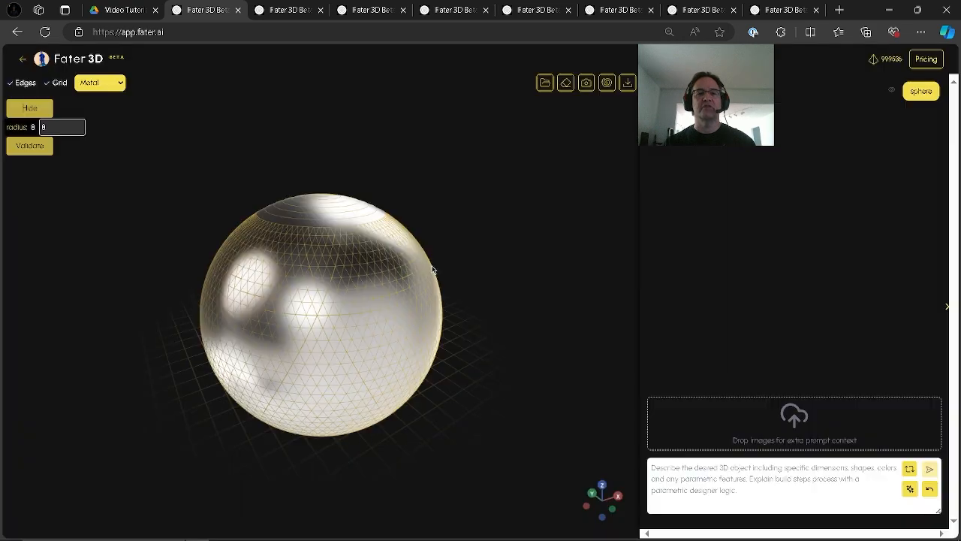
pyautogui.click(545, 82)
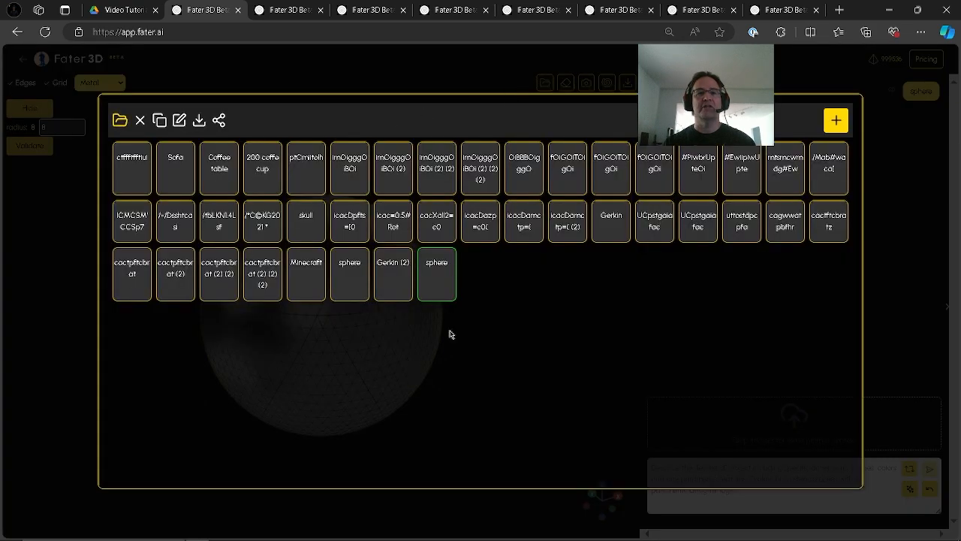
pyautogui.click(159, 121)
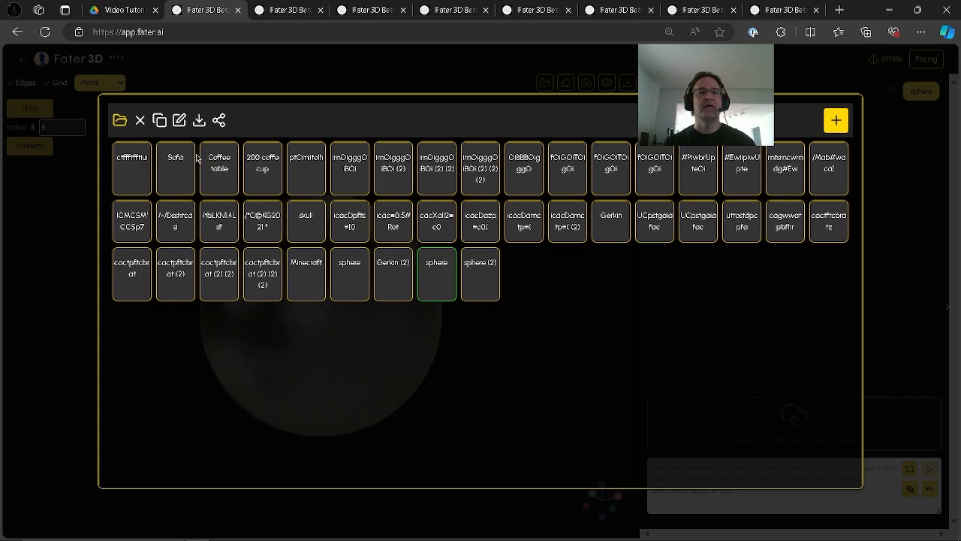
pyautogui.click(146, 125)
pyautogui.click(479, 284)
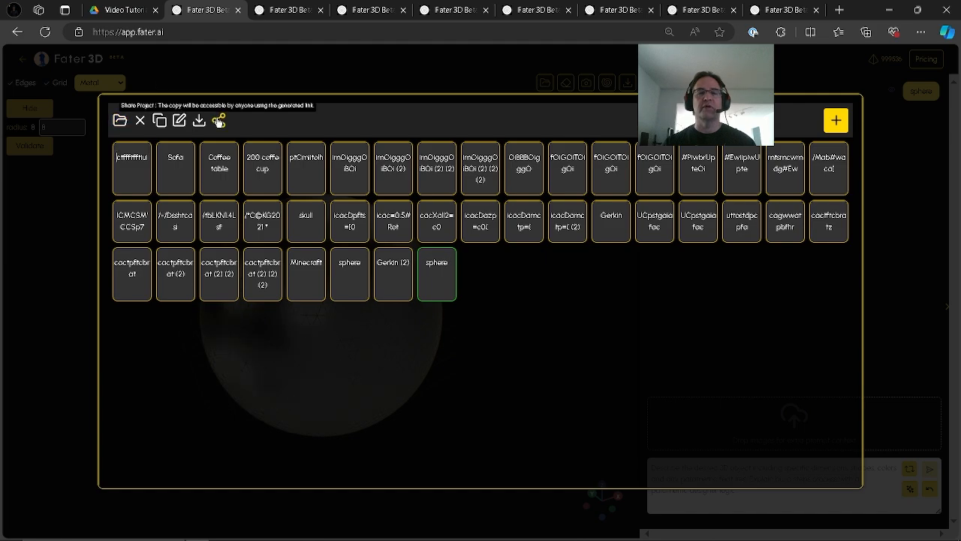
# Step: Share the most recent sphere project by copying its link, and close the project list
pyautogui.click(442, 279)
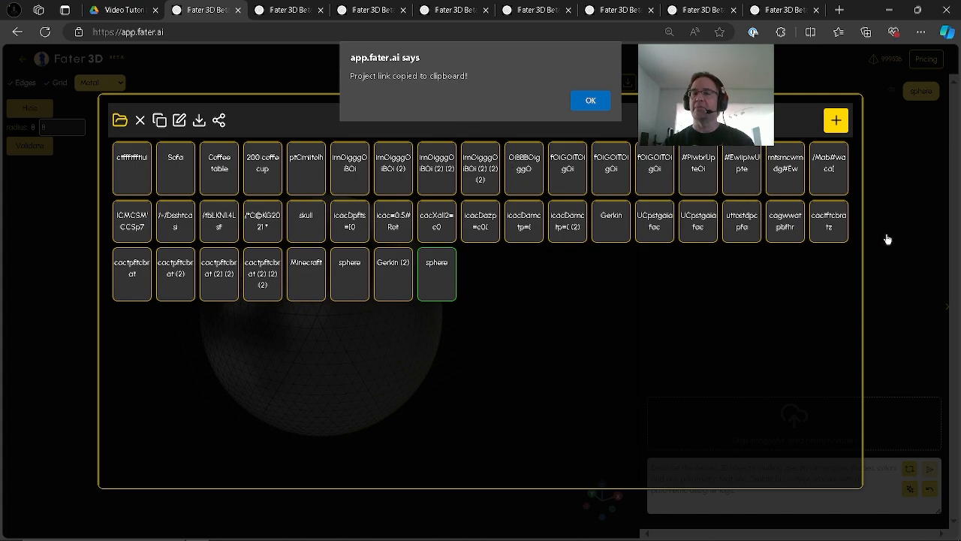
pyautogui.click(590, 101)
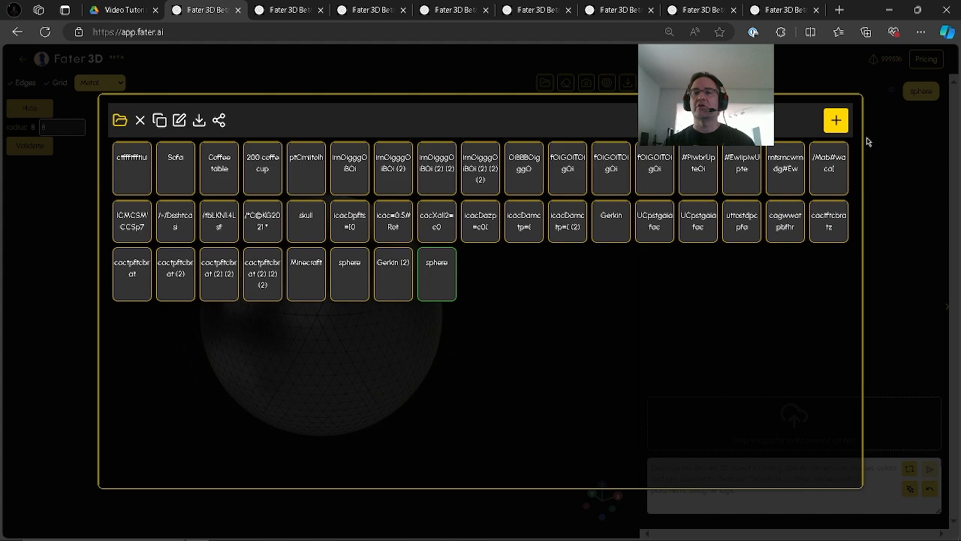
pyautogui.click(485, 94)
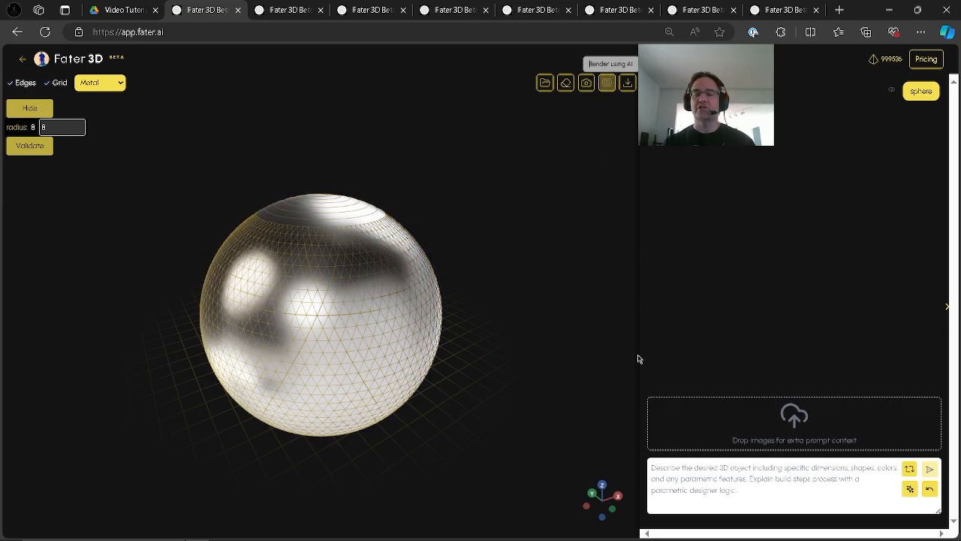
# Step: Enter "Earth" as the prompt text for an AI render of the sphere
pyautogui.click(668, 466)
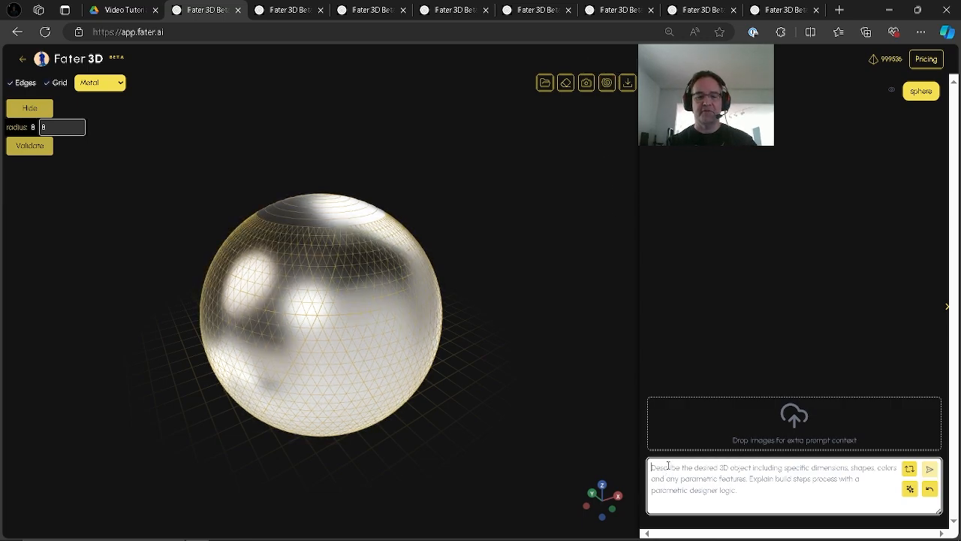
pyautogui.write('Ed')
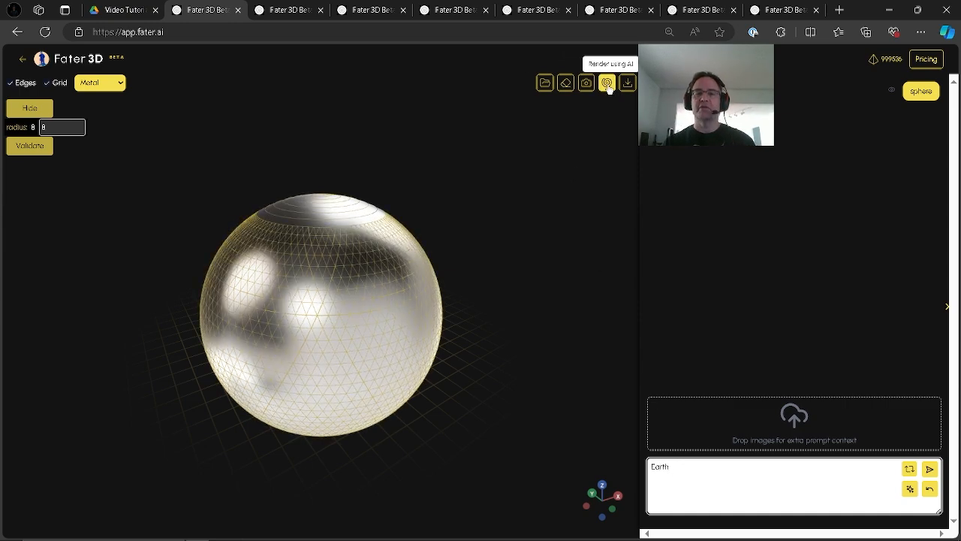
pyautogui.click(610, 88)
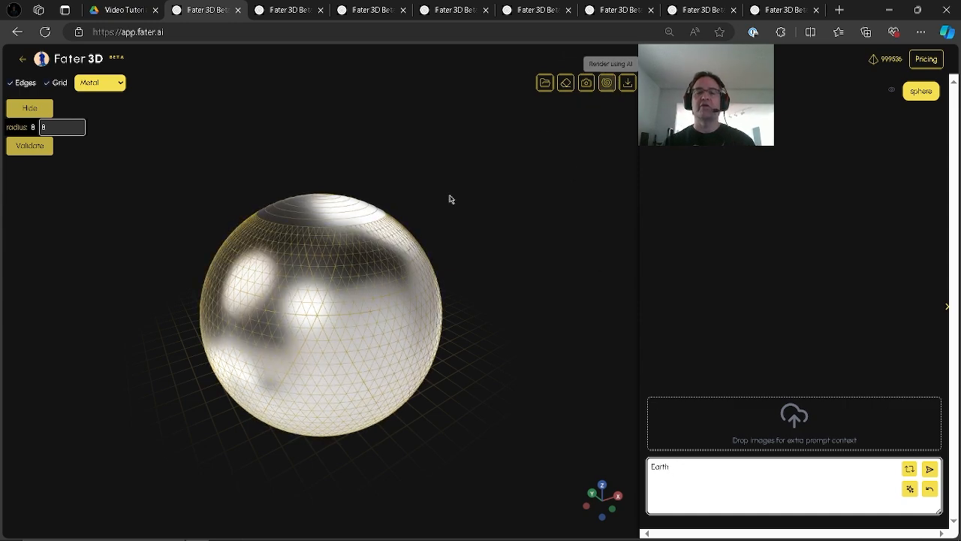
# Step: Download the sphere model in GLB format and dismiss the browser's download list
pyautogui.click(628, 86)
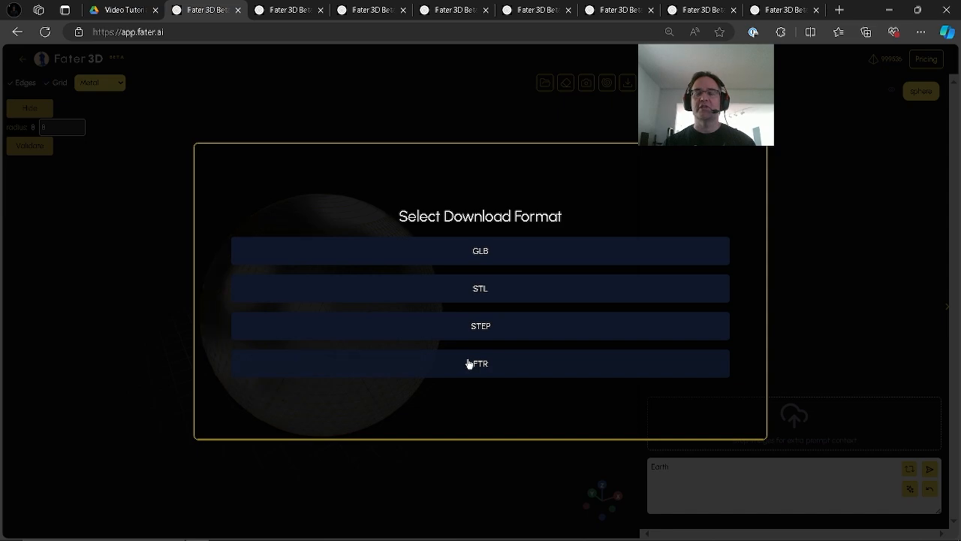
pyautogui.click(479, 256)
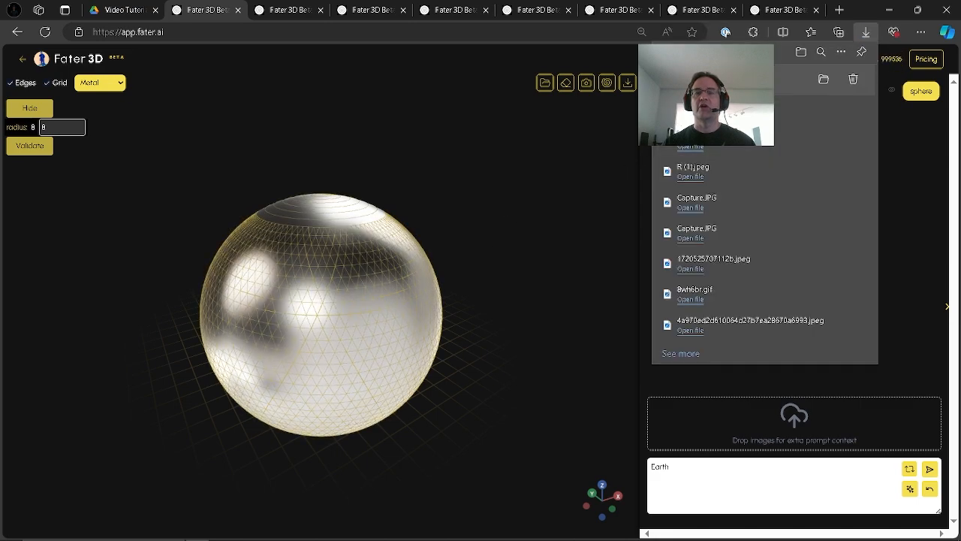
pyautogui.click(557, 190)
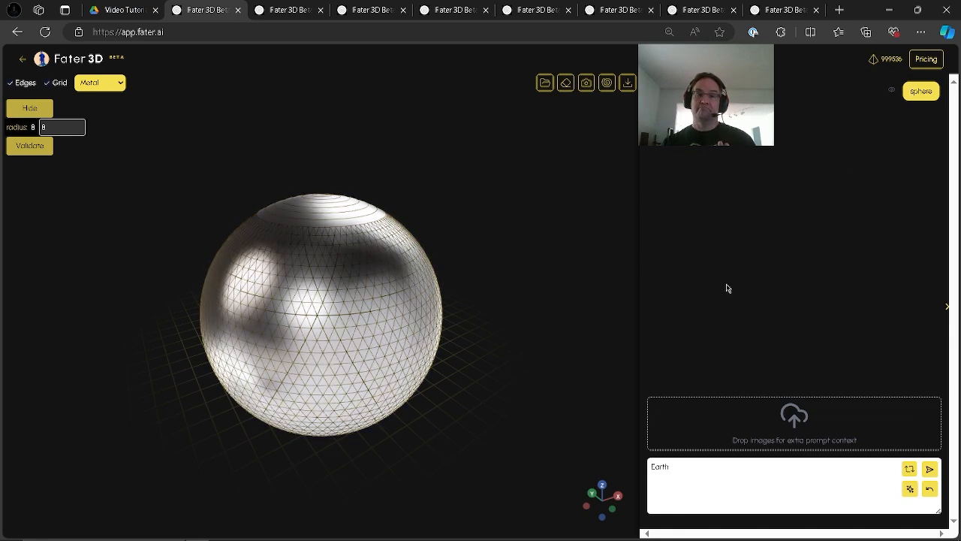
# Step: Switch to the coffee table project and view its first version, the glass inlay version and the final filleted version
pyautogui.click(281, 10)
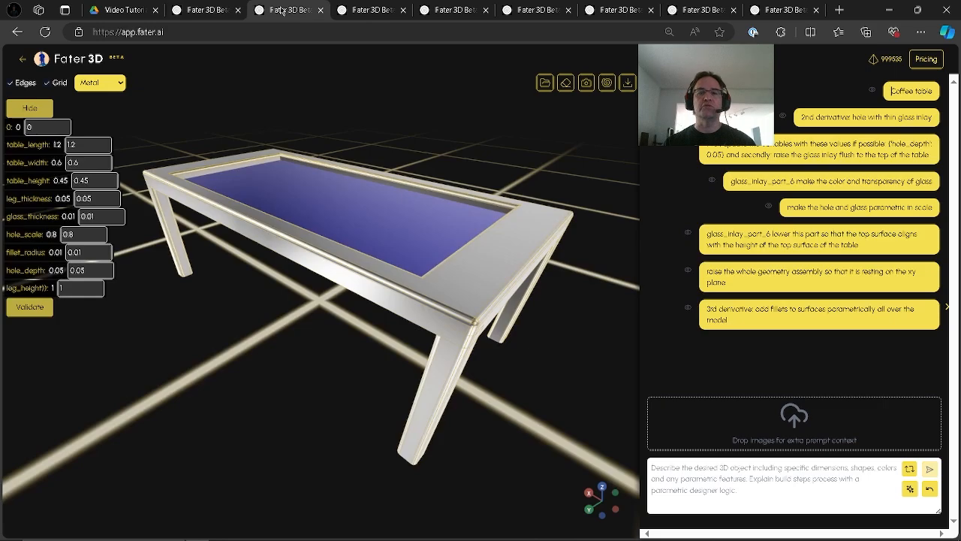
pyautogui.moveTo(305, 488); pyautogui.dragTo(235, 409)
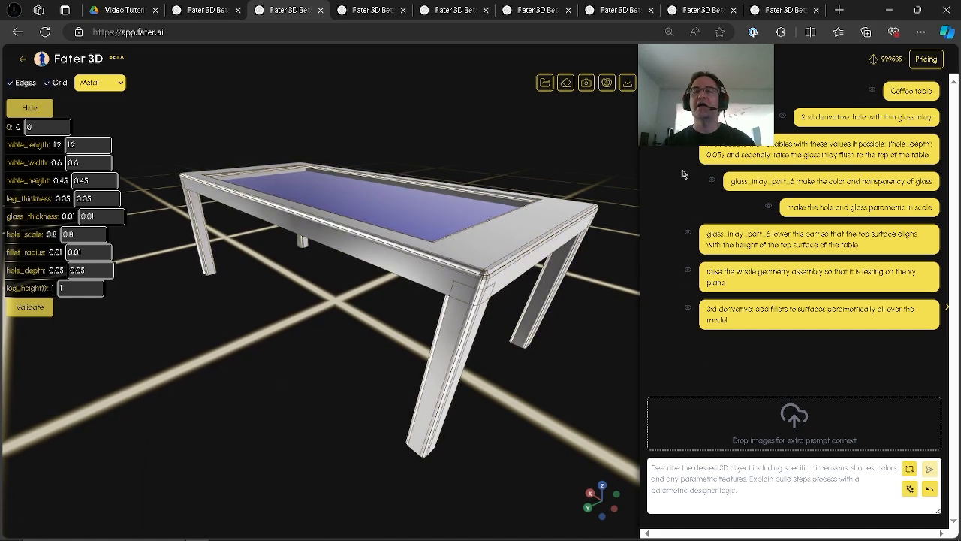
pyautogui.click(873, 92)
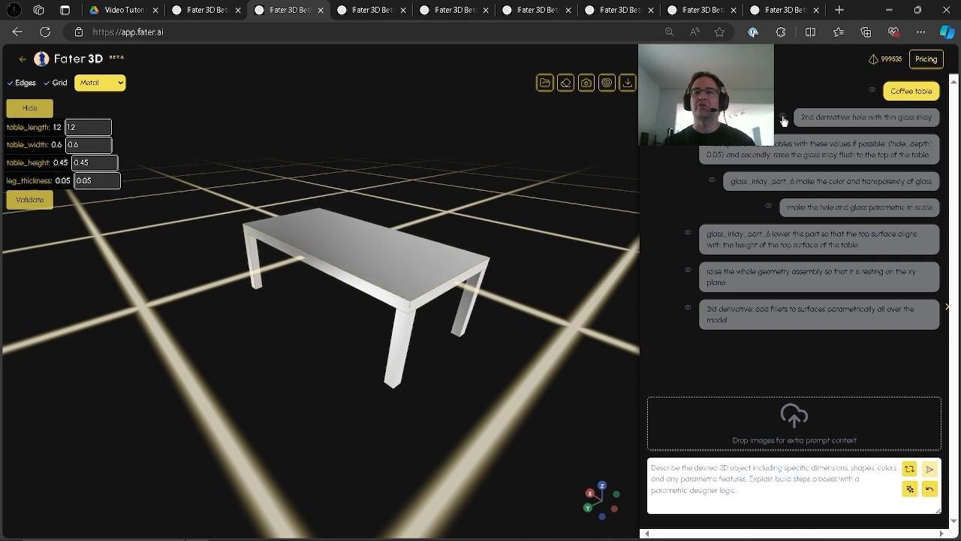
pyautogui.click(783, 118)
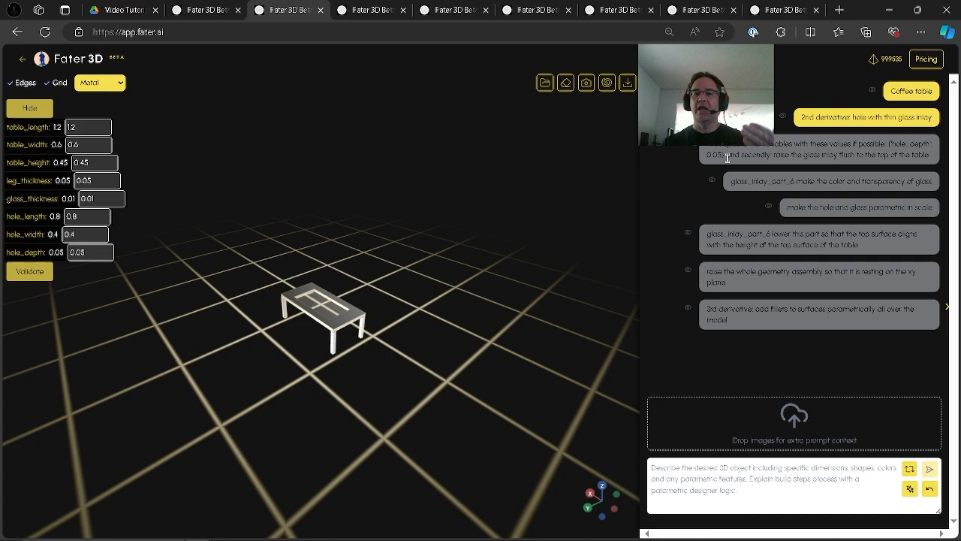
pyautogui.click(688, 309)
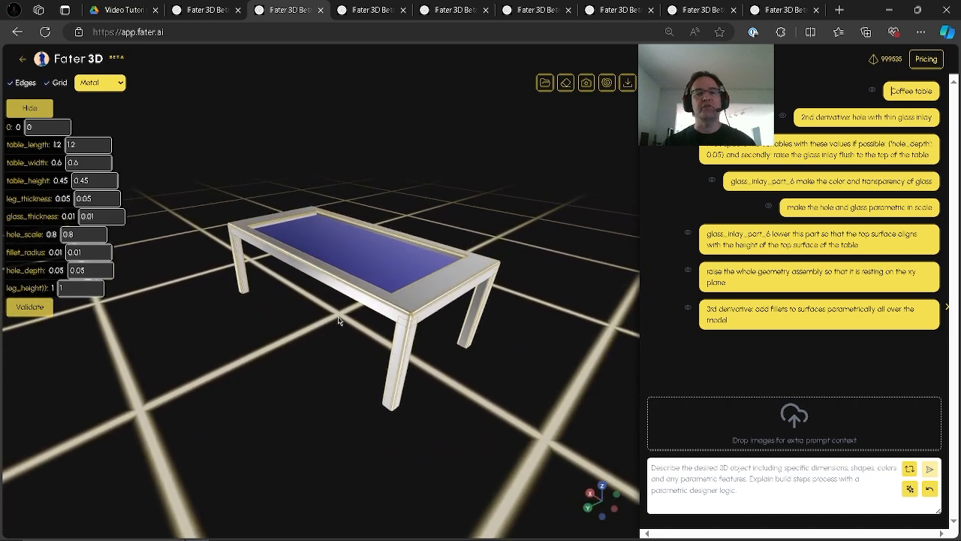
# Step: Examine the coffee table's underside and pick the glass inlay as a part reference for the prompt
pyautogui.moveTo(323, 339); pyautogui.dragTo(328, 259)
pyautogui.click(329, 256)
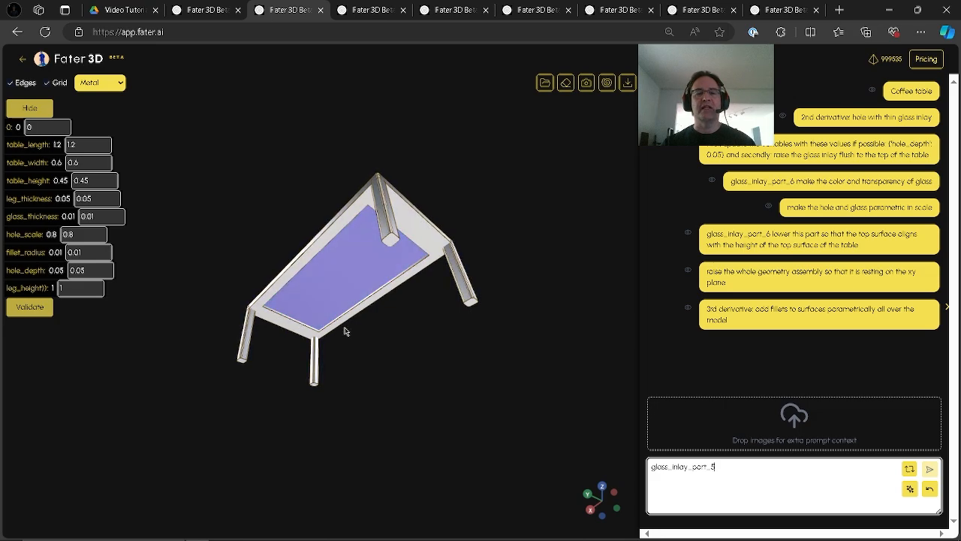
pyautogui.moveTo(369, 243); pyautogui.dragTo(493, 188)
# Step: Switch to the sofa project and view its first version and the version with thickened armrests
pyautogui.click(367, 10)
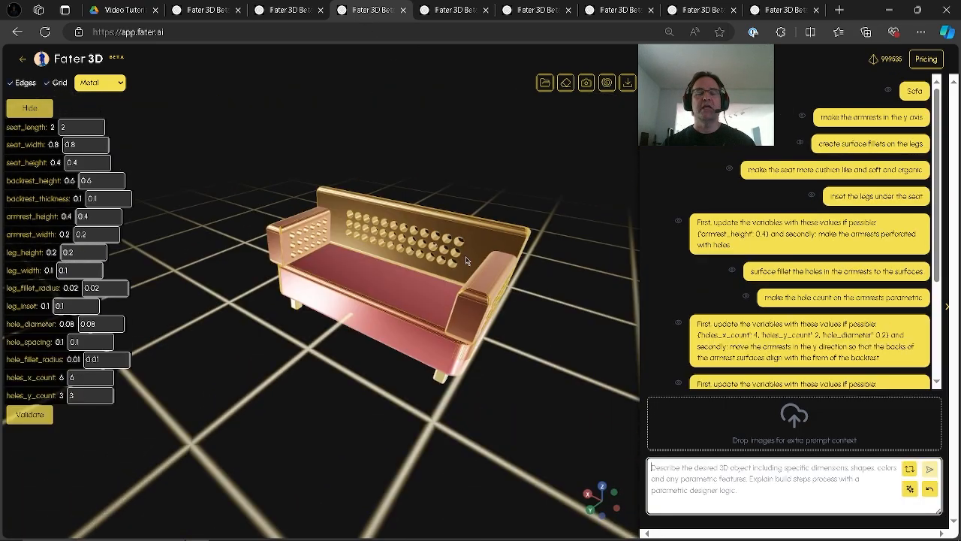
pyautogui.click(888, 89)
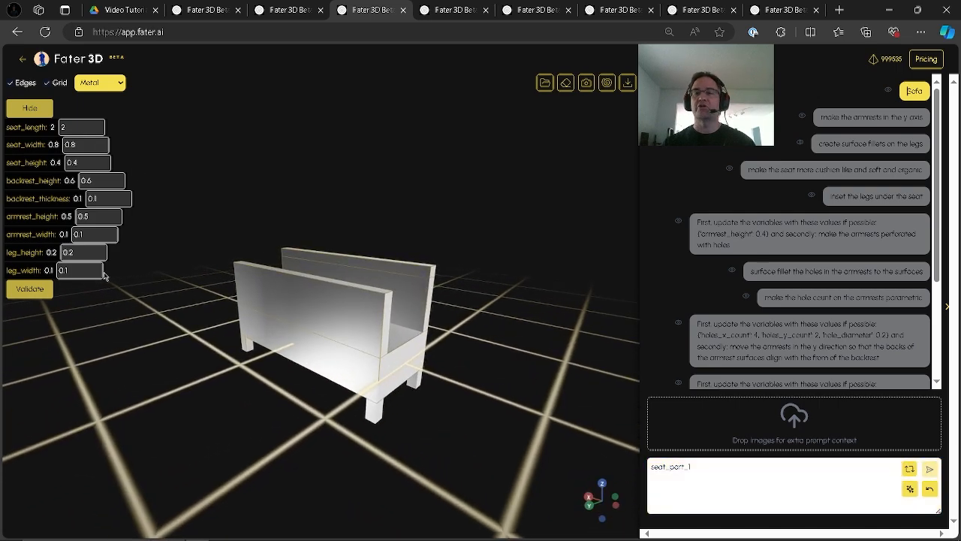
pyautogui.scroll(-2, 721, 293)
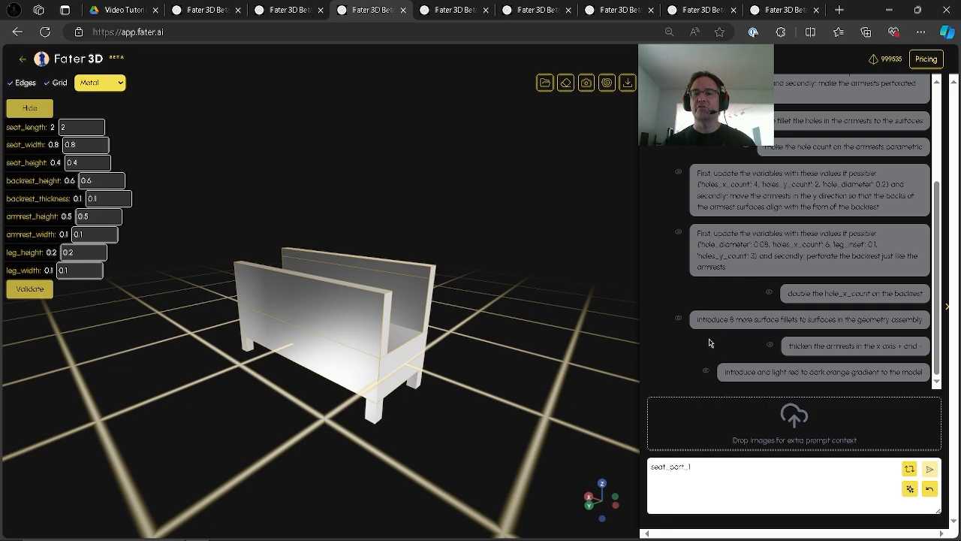
pyautogui.click(770, 348)
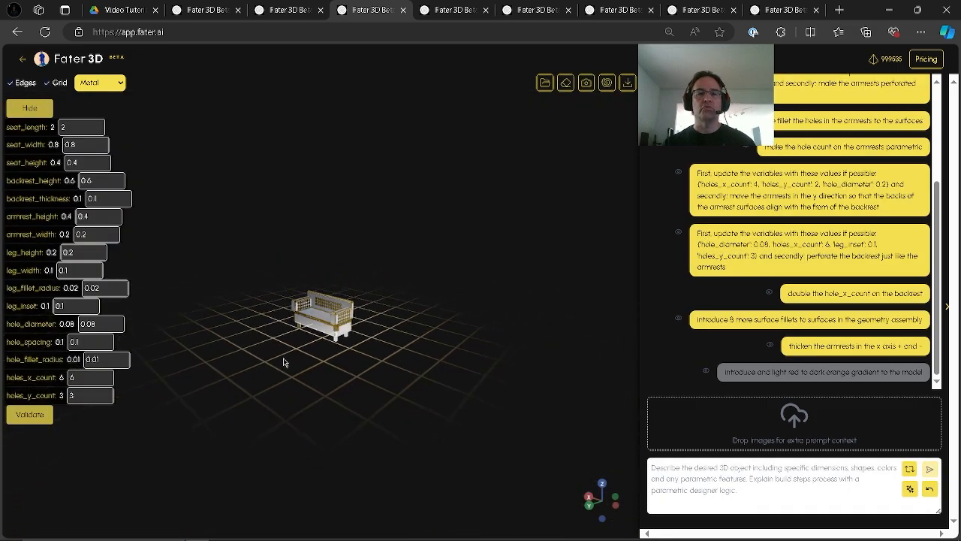
# Step: Show the sofa version with the light red to dark orange gradient and examine it up close
pyautogui.scroll(4, 296, 310)
pyautogui.scroll(5, 296, 308)
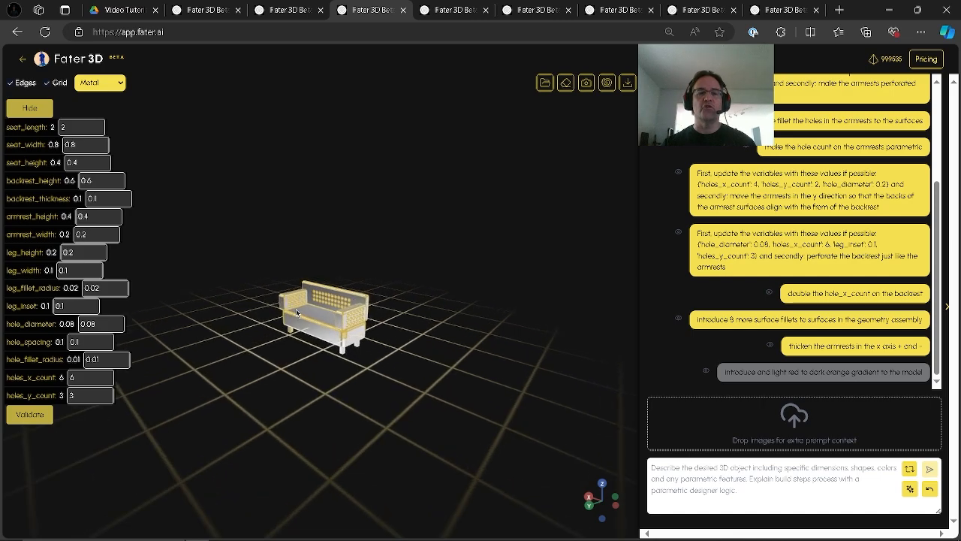
pyautogui.scroll(5, 296, 305)
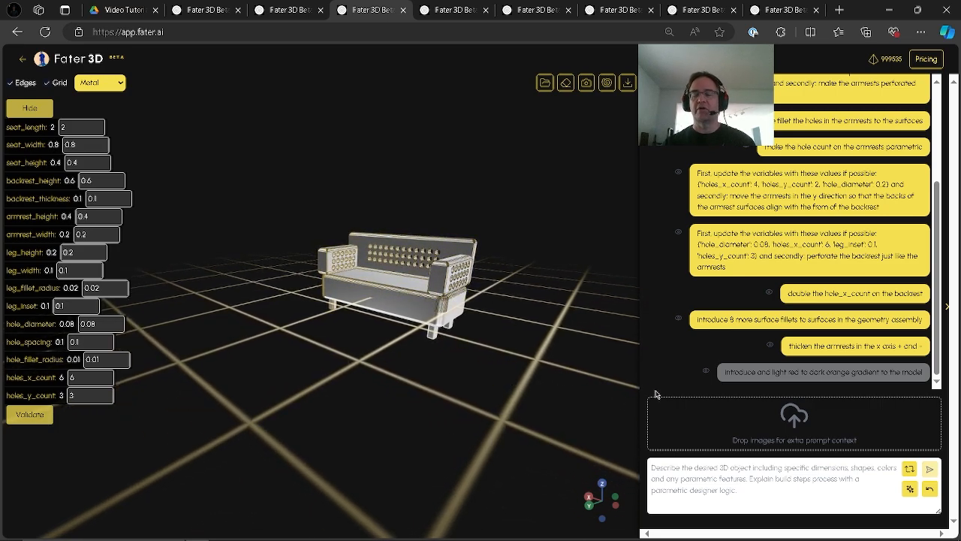
pyautogui.click(706, 373)
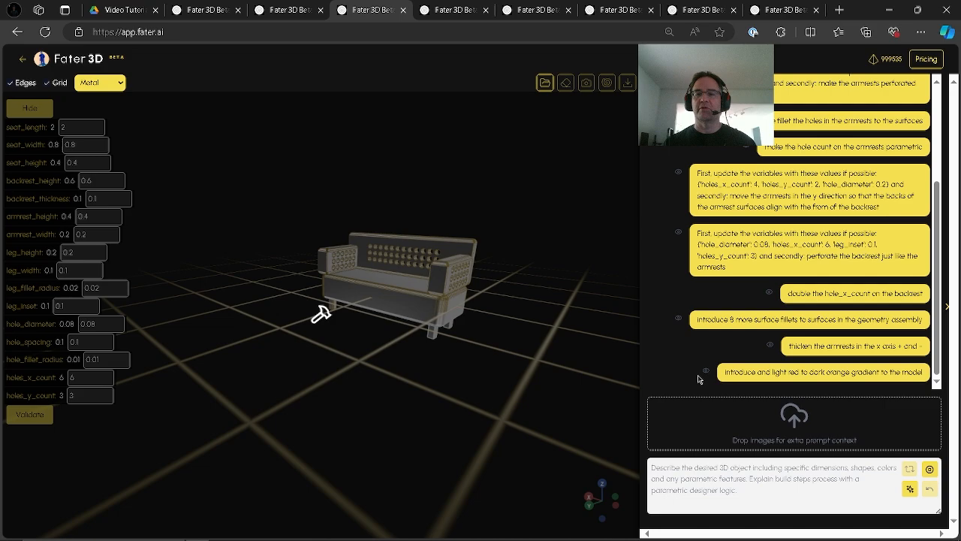
pyautogui.scroll(-5, 533, 365)
pyautogui.scroll(3, 771, 385)
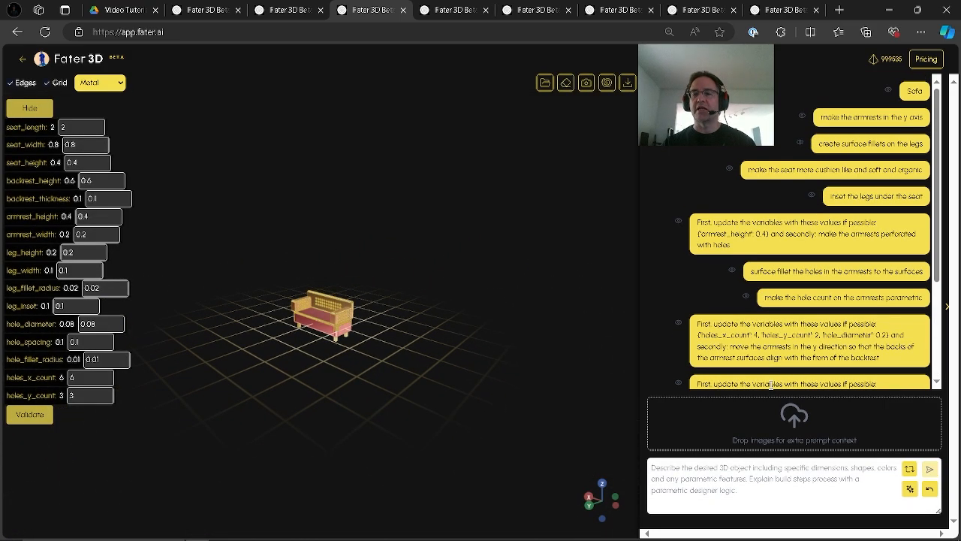
pyautogui.scroll(-3, 771, 386)
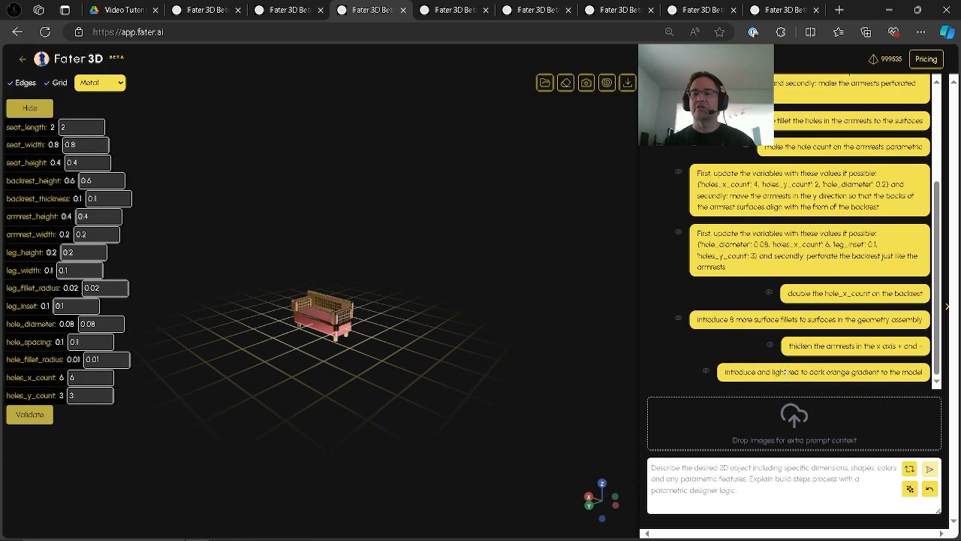
pyautogui.moveTo(389, 348); pyautogui.dragTo(304, 320)
pyautogui.scroll(4, 304, 320)
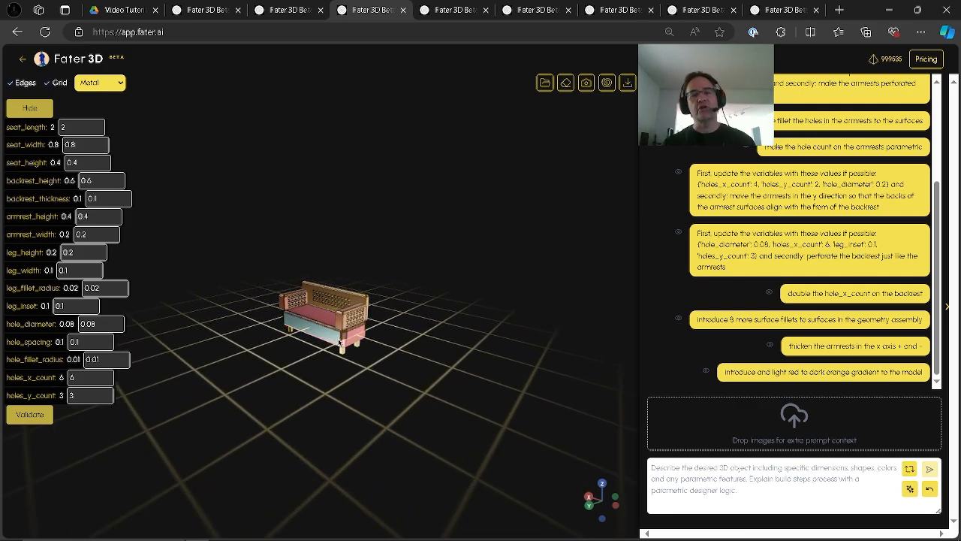
pyautogui.scroll(4, 300, 356)
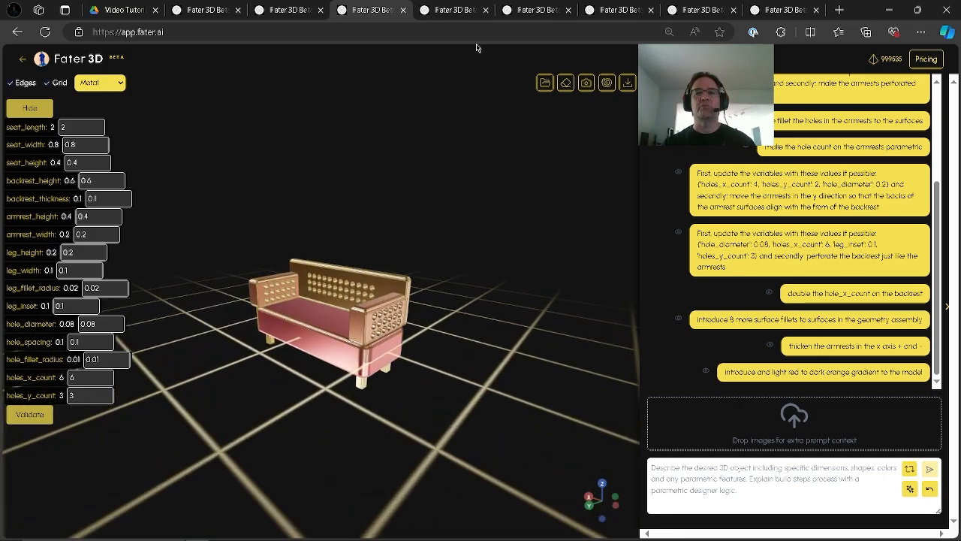
# Step: Return to the sphere project and open the page for uploading model training files
pyautogui.click(447, 10)
pyautogui.click(534, 10)
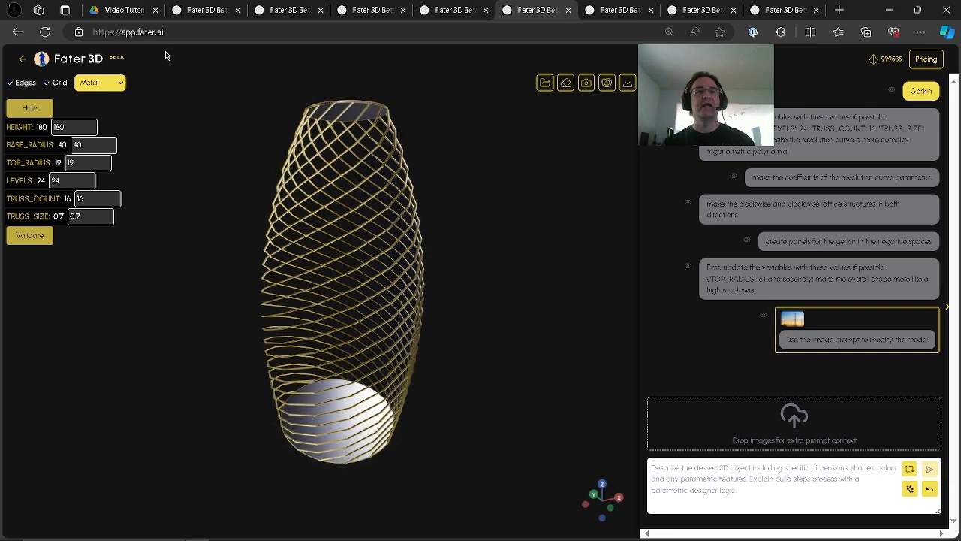
pyautogui.click(192, 10)
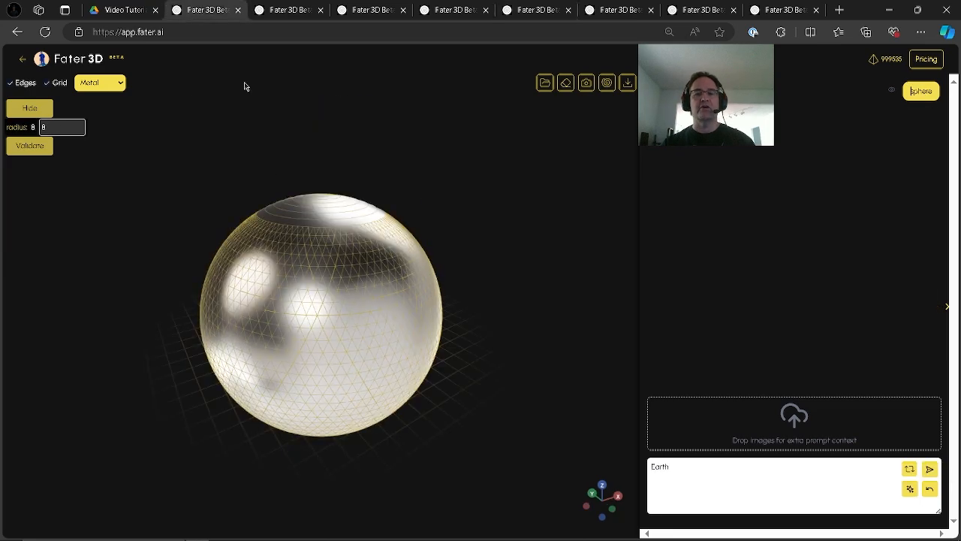
pyautogui.click(912, 490)
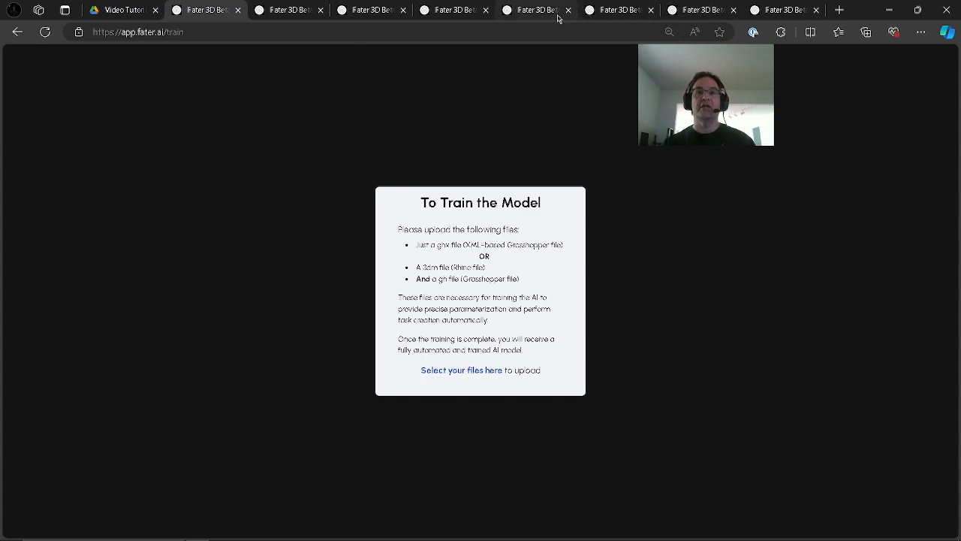
# Step: Switch to the Gerkin project and view the version with parametric revolution curve coefficients
pyautogui.click(463, 6)
pyautogui.click(534, 9)
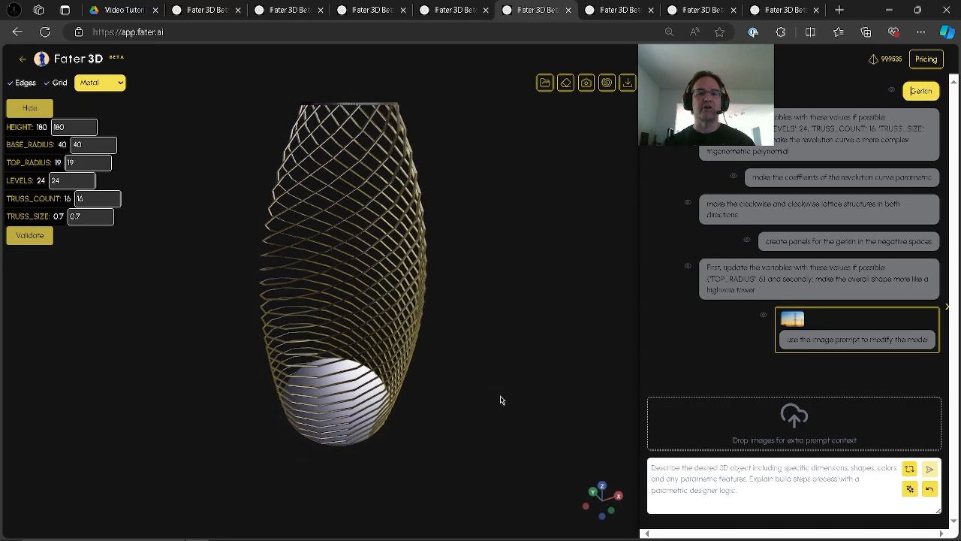
pyautogui.moveTo(437, 380); pyautogui.dragTo(305, 387)
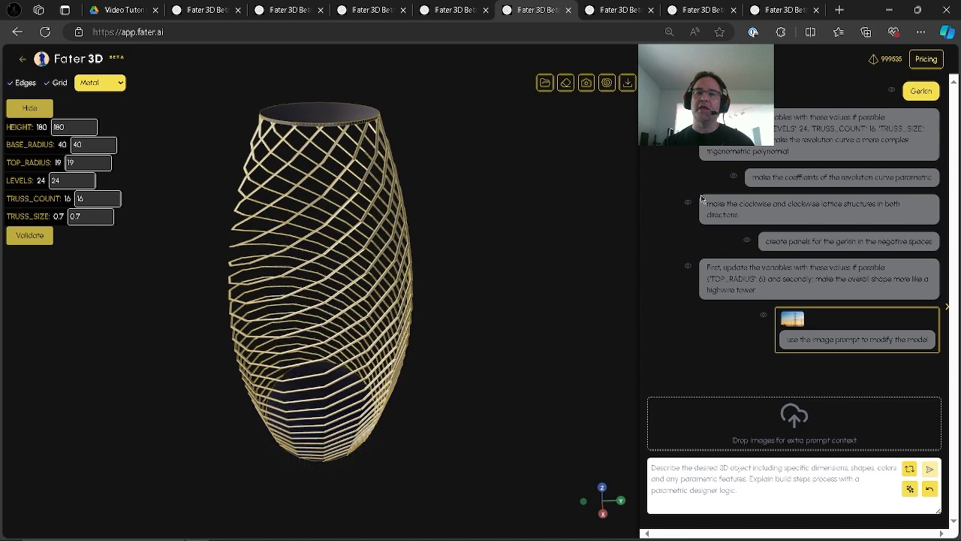
pyautogui.click(734, 177)
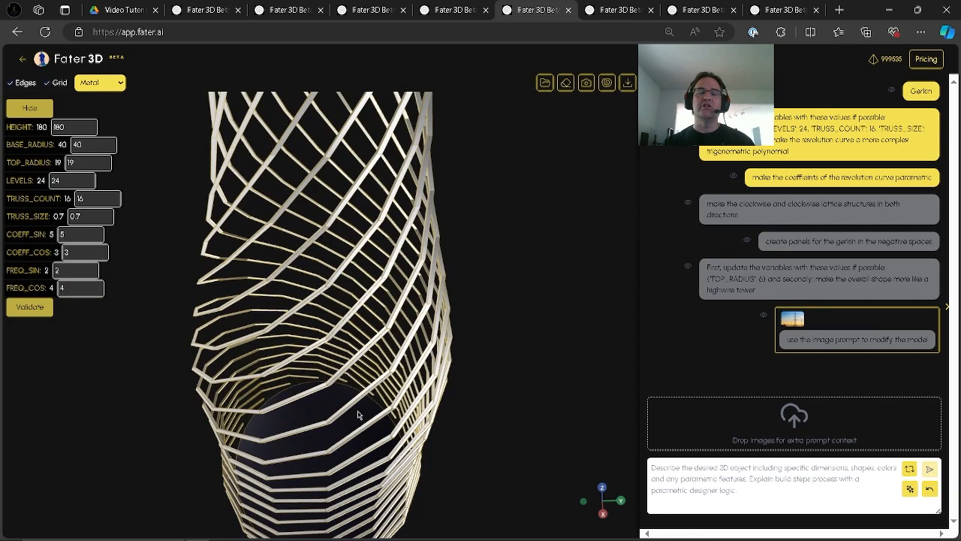
pyautogui.scroll(-2, 357, 415)
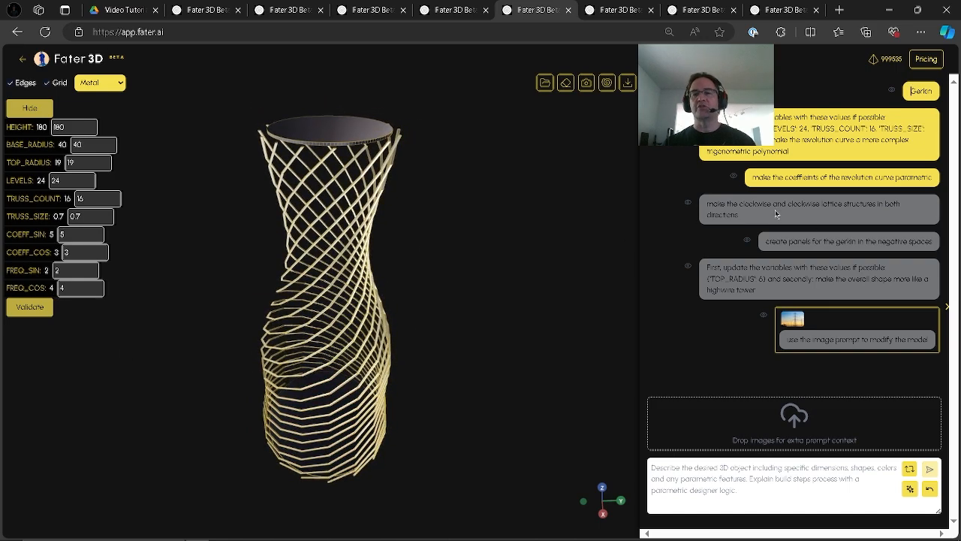
# Step: View the Gerkin version with lattice structures in both directions and the version shaped like a highwire tower
pyautogui.click(689, 204)
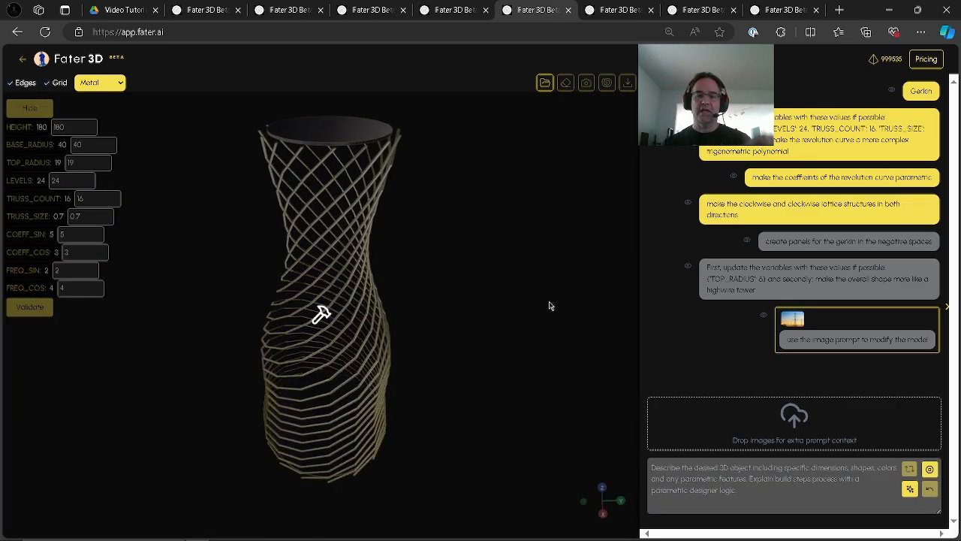
pyautogui.scroll(5, 485, 340)
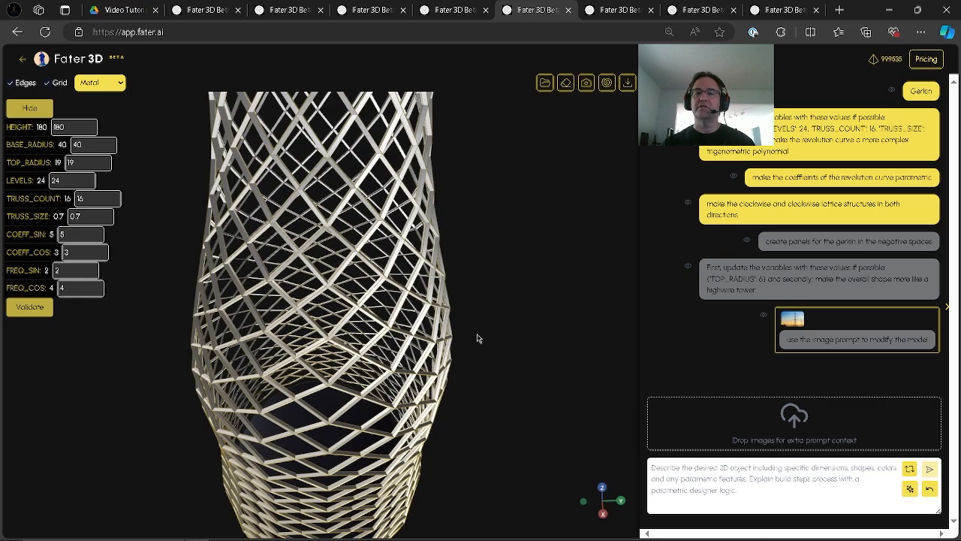
pyautogui.scroll(-3, 319, 377)
pyautogui.scroll(-3, 314, 377)
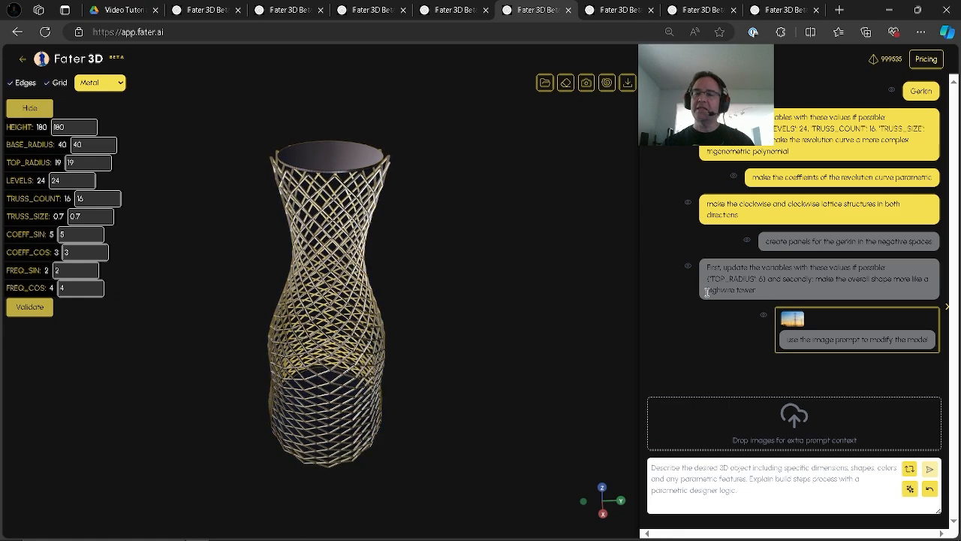
pyautogui.click(688, 272)
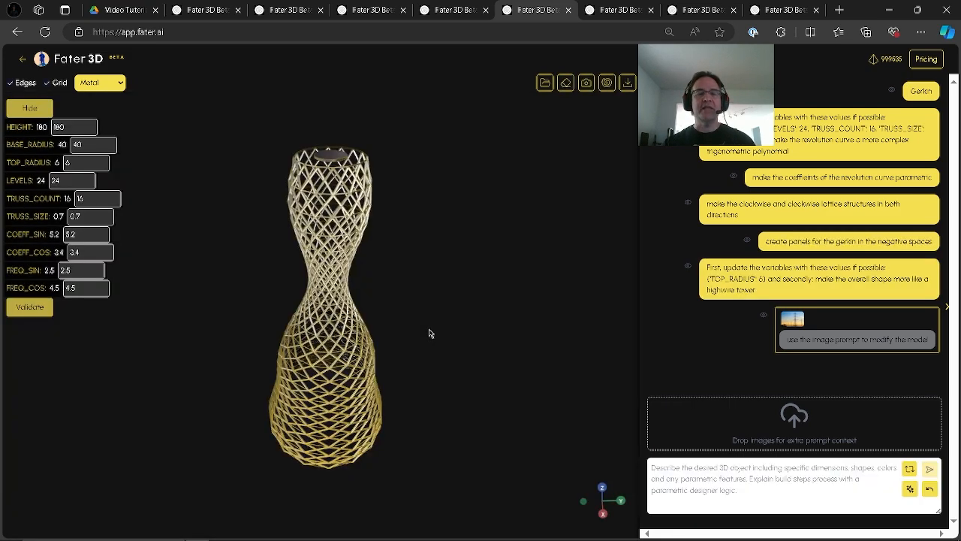
pyautogui.scroll(3, 429, 333)
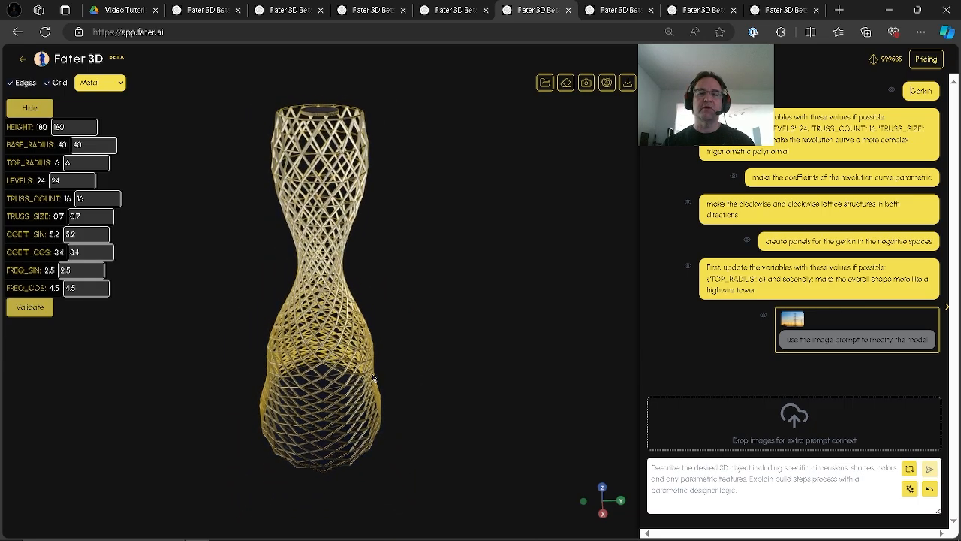
# Step: Look at the R.jpeg power line photo and show the Gerkin version modified from that image prompt
pyautogui.moveTo(425, 540)
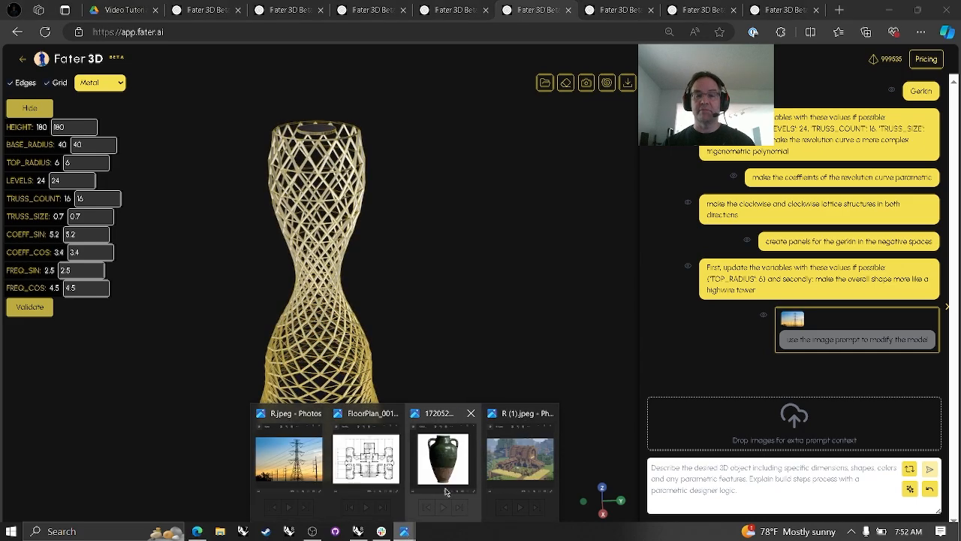
pyautogui.click(289, 458)
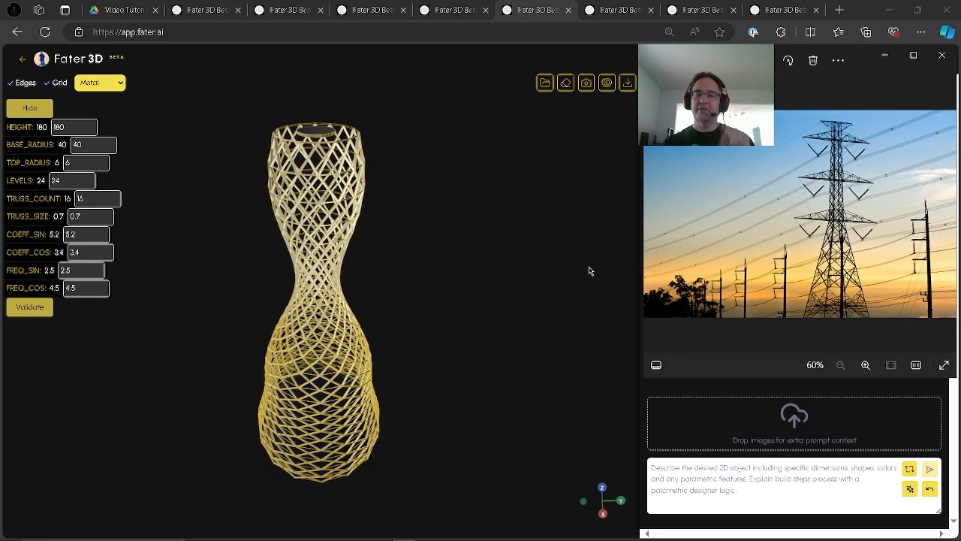
pyautogui.click(523, 301)
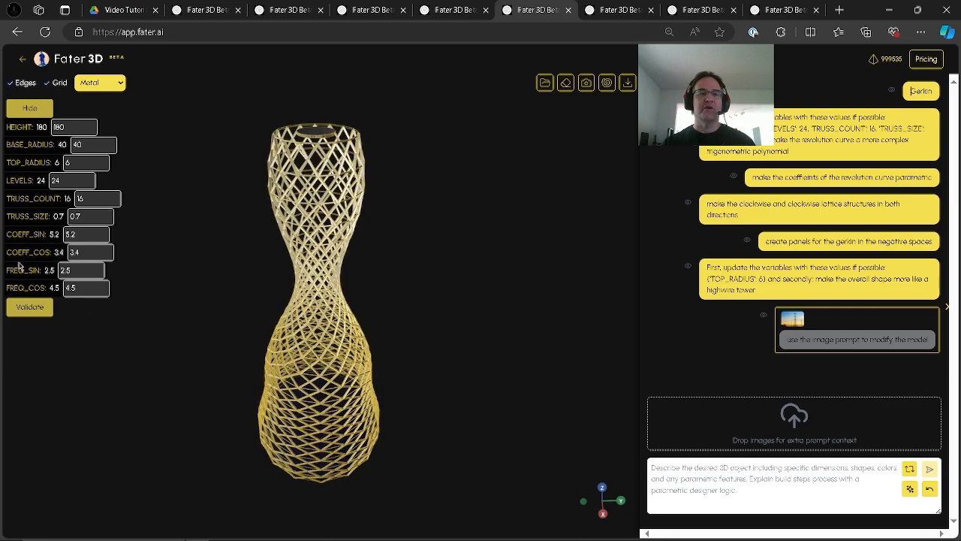
pyautogui.click(763, 316)
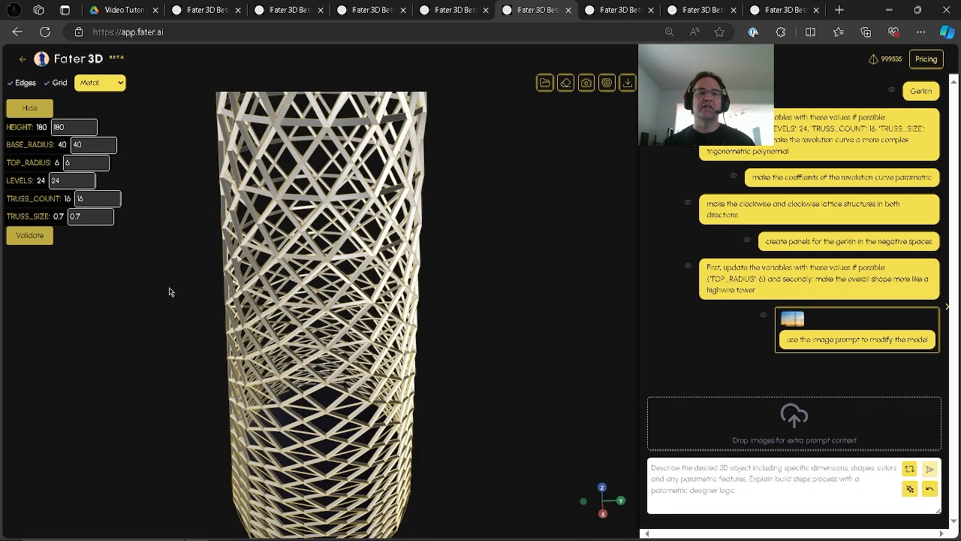
pyautogui.scroll(-5, 288, 359)
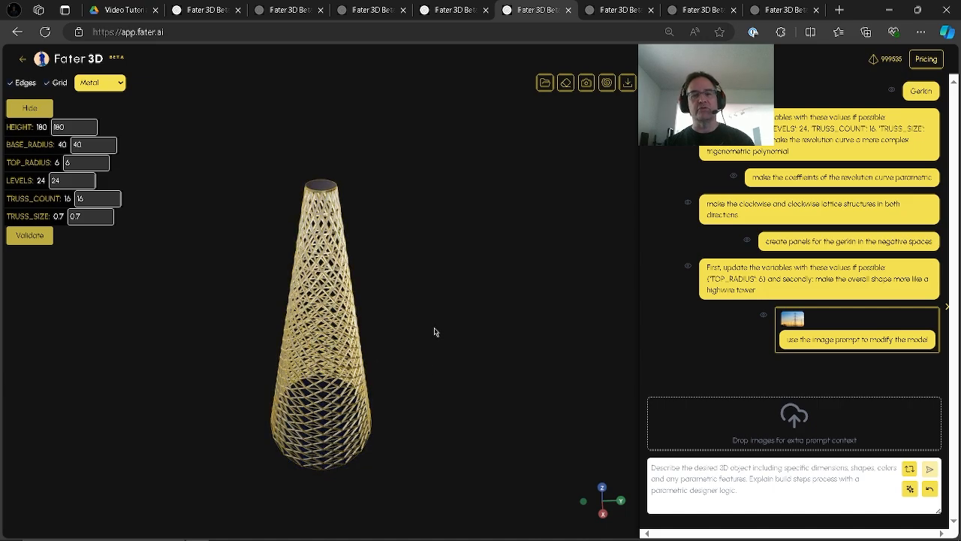
# Step: Switch to the wine glass project and view its first version, the other-side base version and the one with parametric polynomial coefficients
pyautogui.click(609, 14)
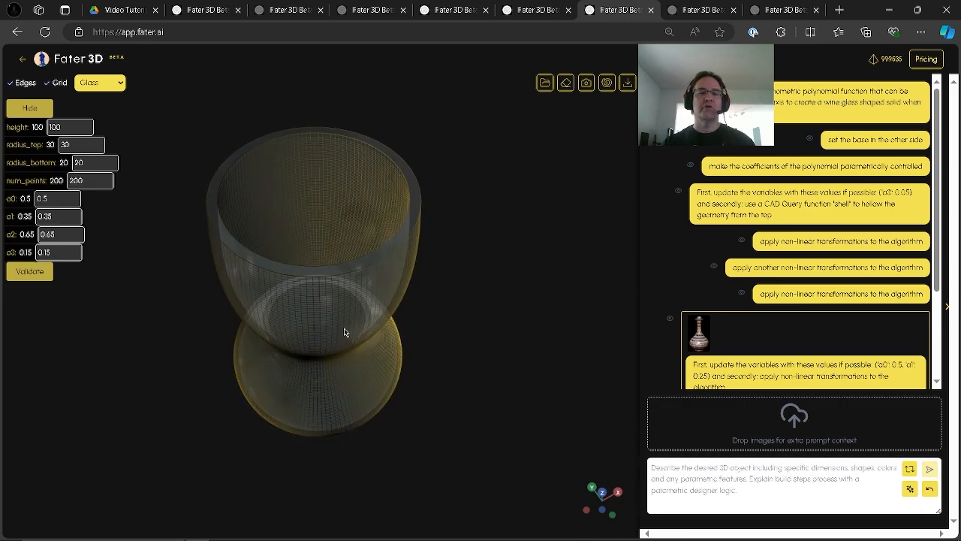
pyautogui.moveTo(347, 331); pyautogui.dragTo(376, 307)
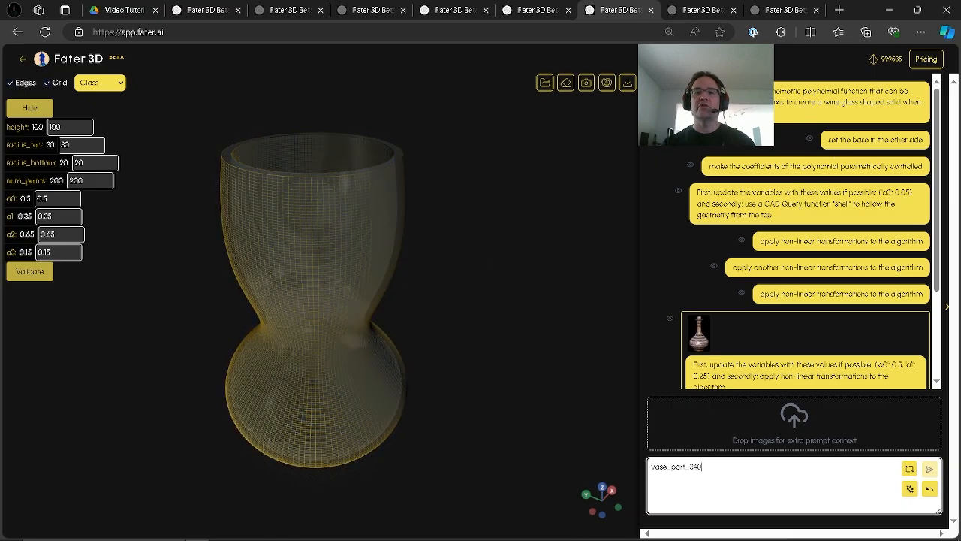
pyautogui.press('Return')
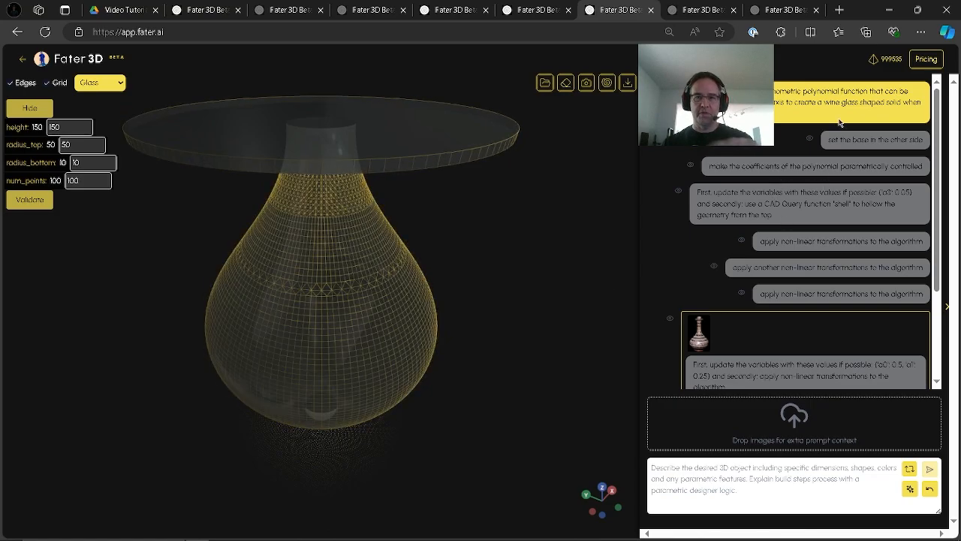
pyautogui.click(810, 140)
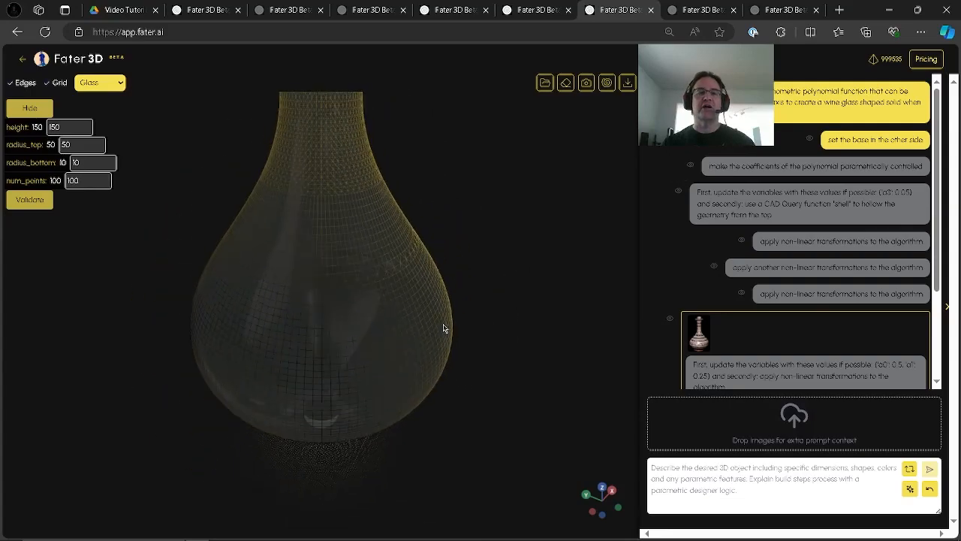
pyautogui.click(691, 166)
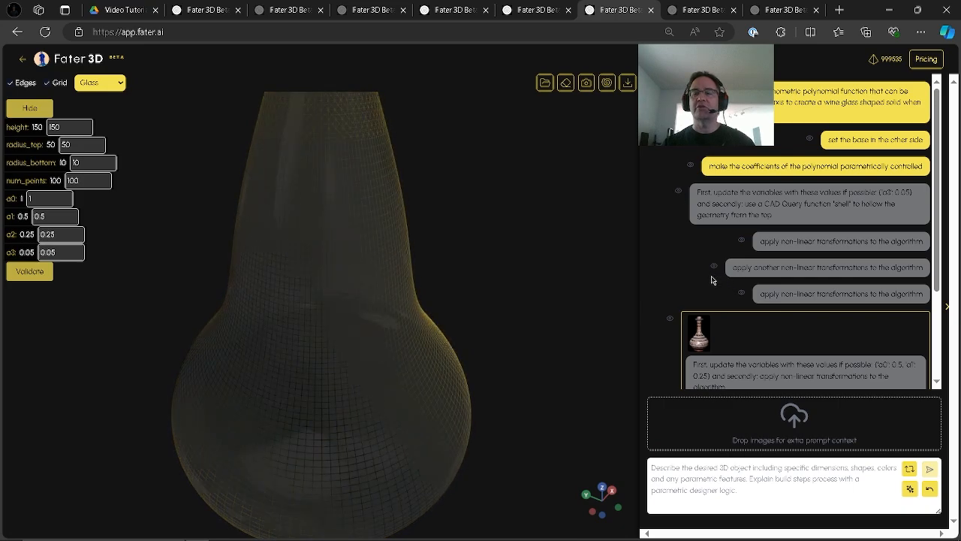
# Step: View the wine glass version with another non-linear transformation and the version based on the long-necked vase image
pyautogui.scroll(-2, 714, 278)
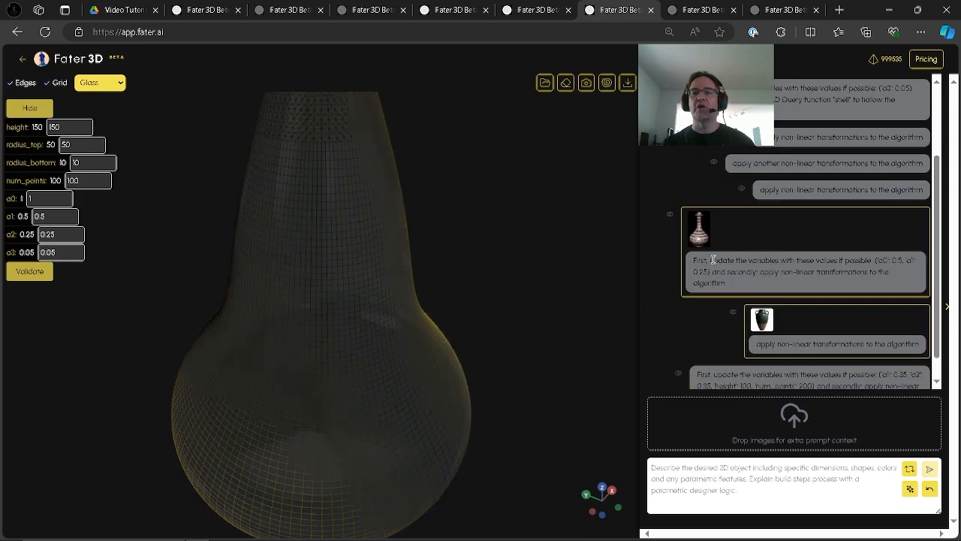
pyautogui.scroll(2, 714, 260)
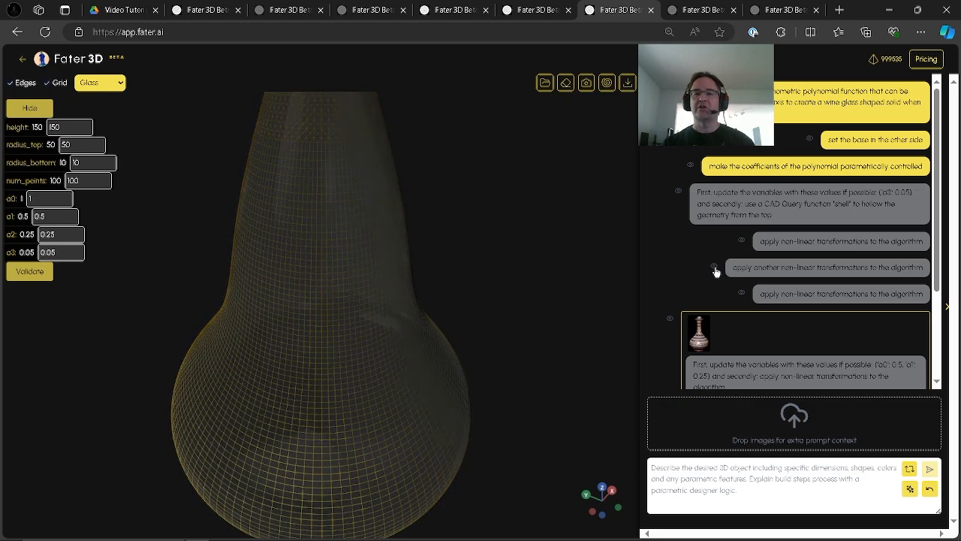
pyautogui.click(715, 271)
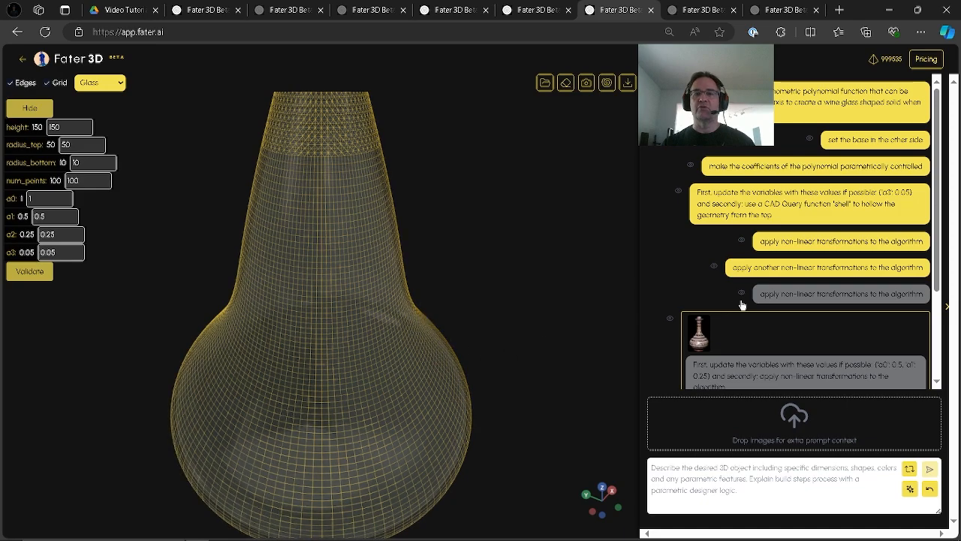
pyautogui.scroll(-2, 727, 283)
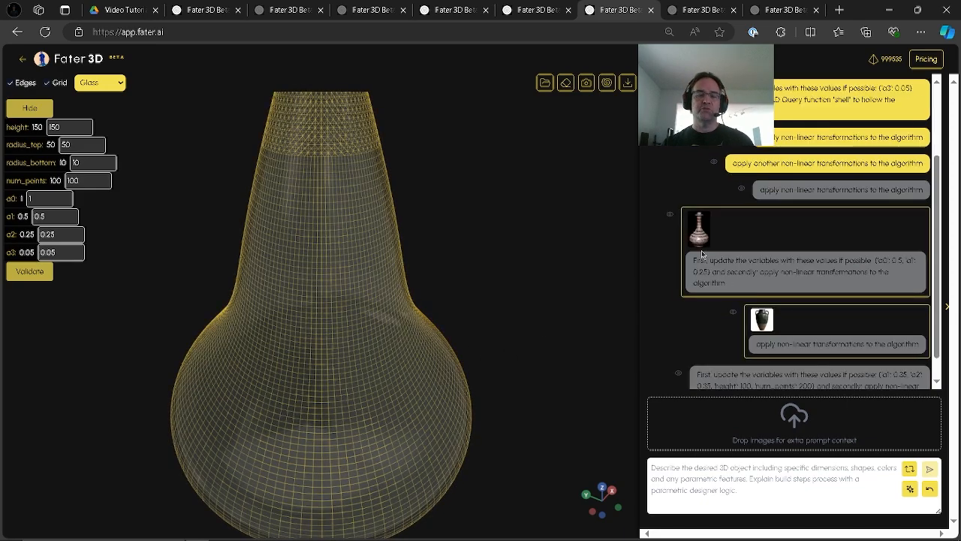
pyautogui.click(670, 217)
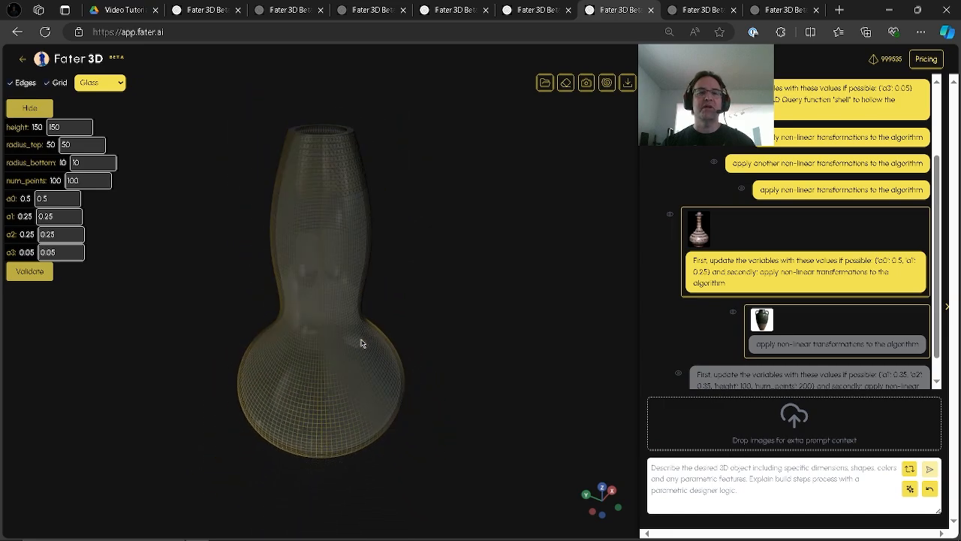
pyautogui.moveTo(361, 340)
pyautogui.mouseDown()
pyautogui.moveTo(355, 363)
pyautogui.moveTo(356, 351)
pyautogui.mouseUp()
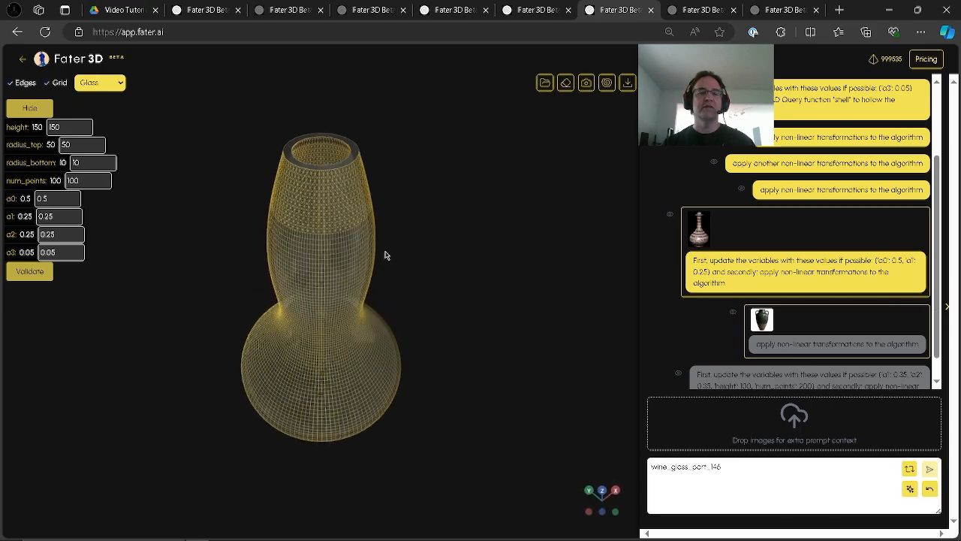
# Step: View the last wine glass version, with a1 and a2 updates, height 100 and num_points 200, from the side and from above
pyautogui.scroll(-1, 697, 345)
pyautogui.click(678, 351)
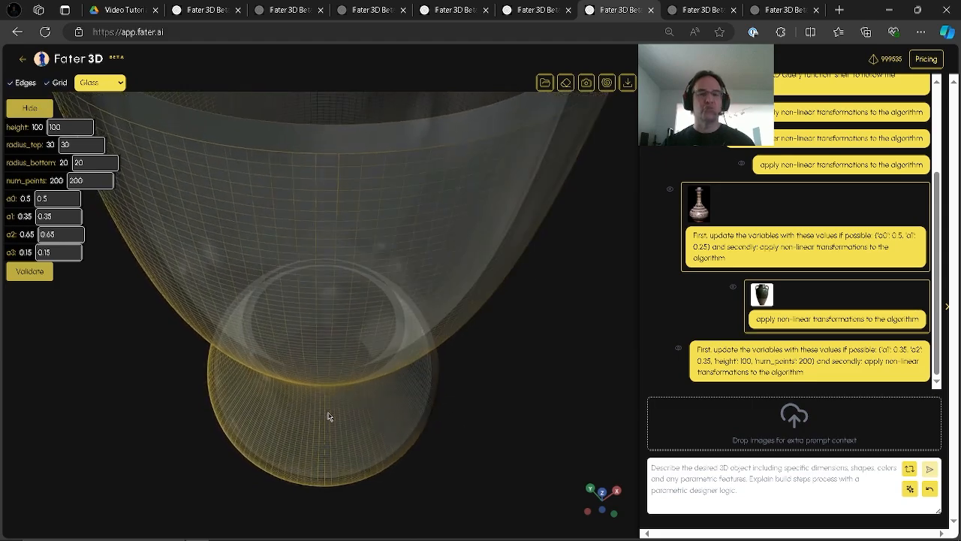
pyautogui.moveTo(316, 338); pyautogui.dragTo(311, 308)
pyautogui.click(278, 471)
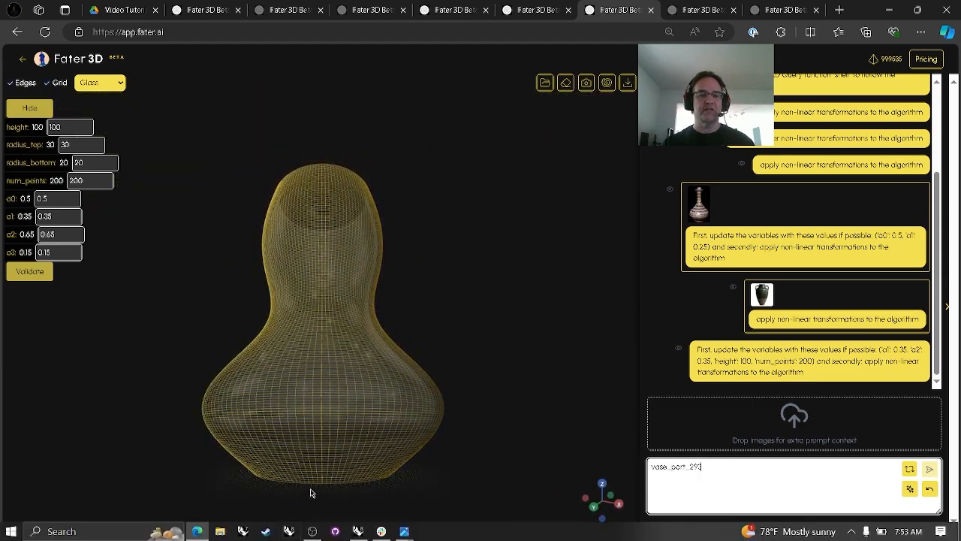
pyautogui.scroll(2, 310, 485)
pyautogui.moveTo(344, 387); pyautogui.dragTo(332, 474)
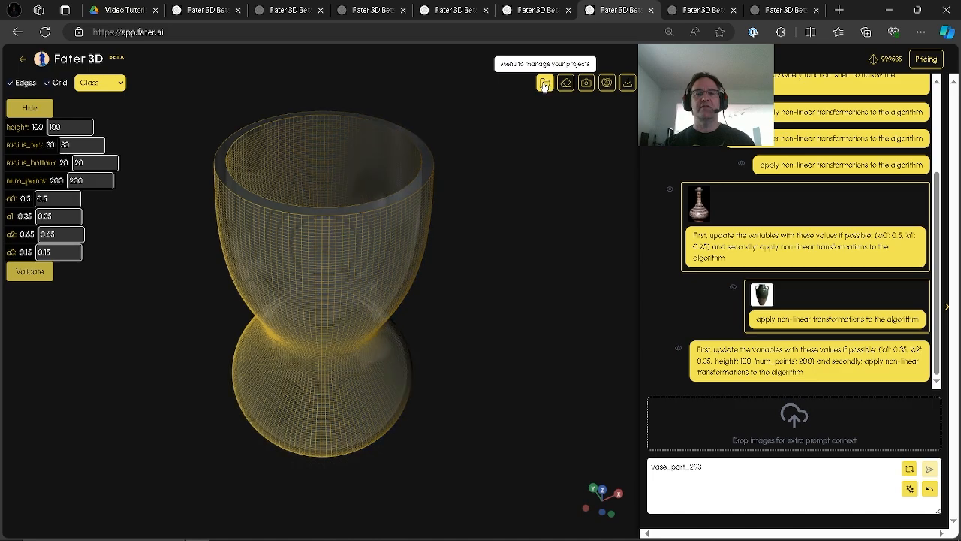
pyautogui.click(545, 85)
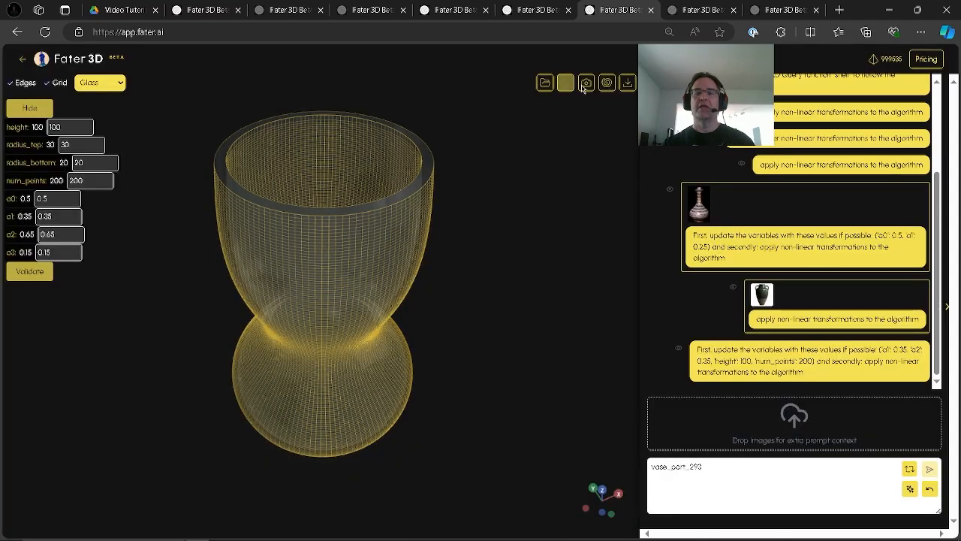
# Step: Switch to the metal twisted polygon array project and export its model as a download
pyautogui.click(698, 10)
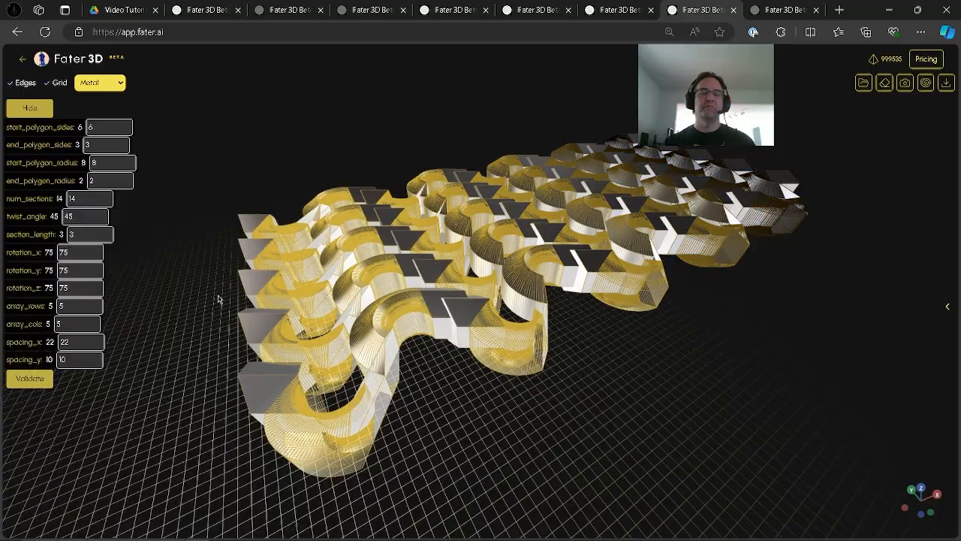
pyautogui.moveTo(459, 376)
pyautogui.mouseDown()
pyautogui.moveTo(465, 385)
pyautogui.moveTo(449, 367)
pyautogui.mouseUp()
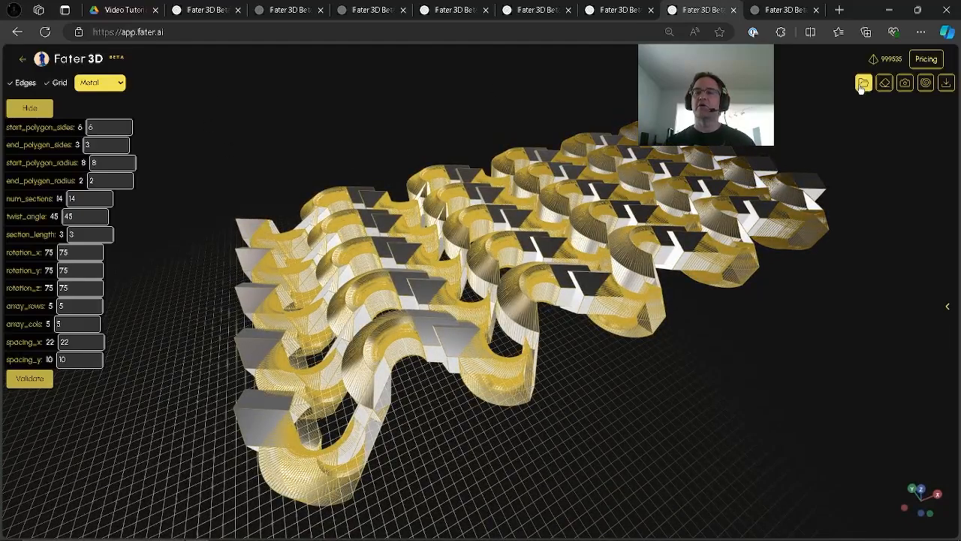
pyautogui.click(947, 82)
pyautogui.click(464, 256)
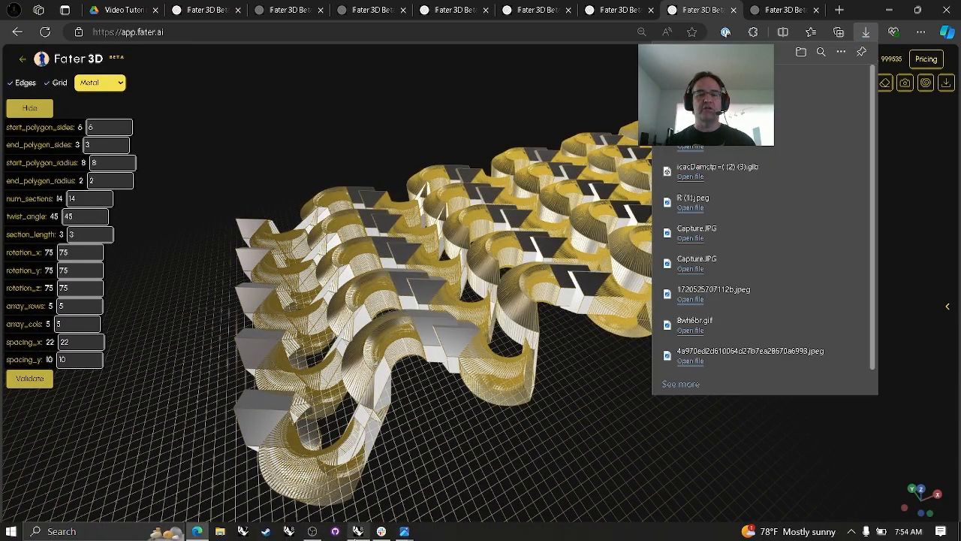
# Step: Switch to Rhino and Grasshopper to review the imported array and the Read control of the Fater_LatestDownloadImporter_v3 definition
pyautogui.moveTo(358, 531)
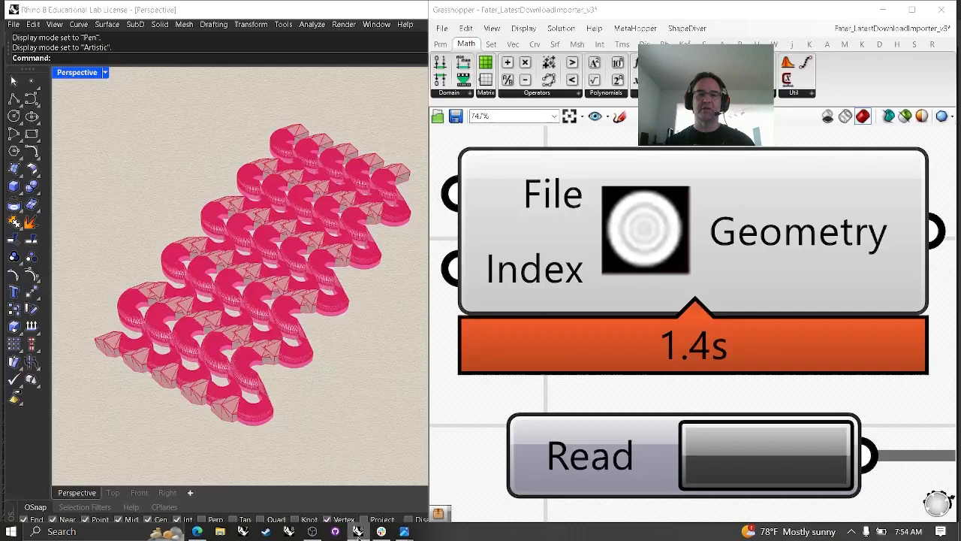
pyautogui.click(348, 436)
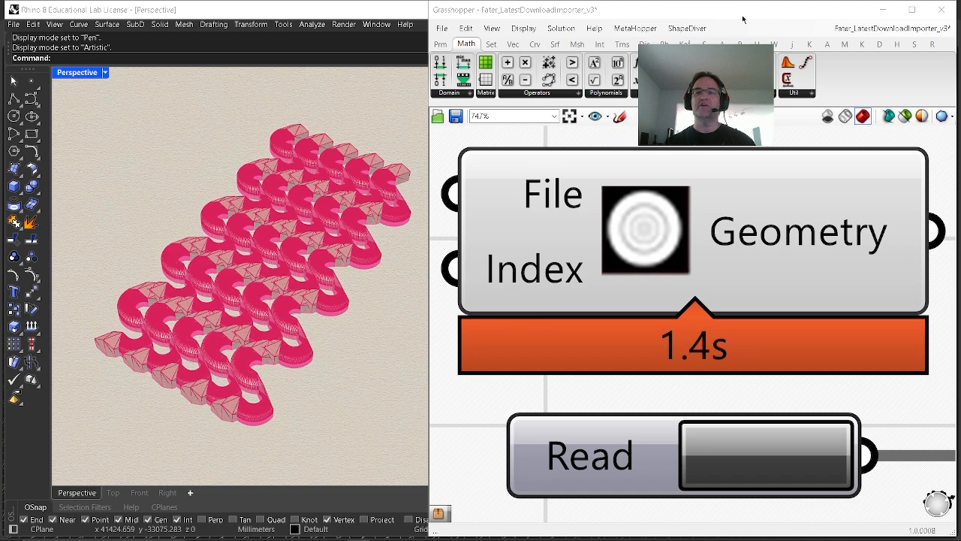
pyautogui.moveTo(741, 15)
pyautogui.mouseDown()
pyautogui.moveTo(604, 15)
pyautogui.moveTo(731, 17)
pyautogui.mouseUp()
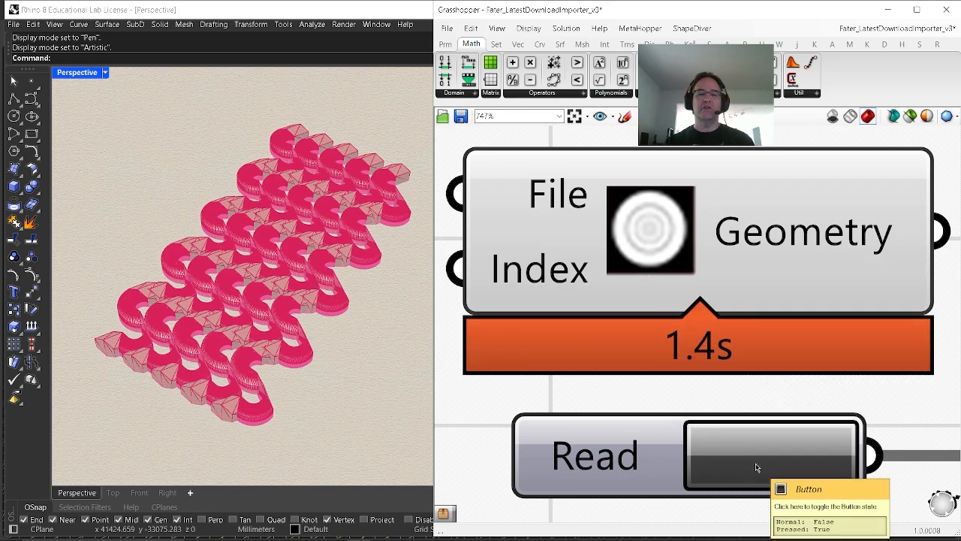
pyautogui.moveTo(265, 535)
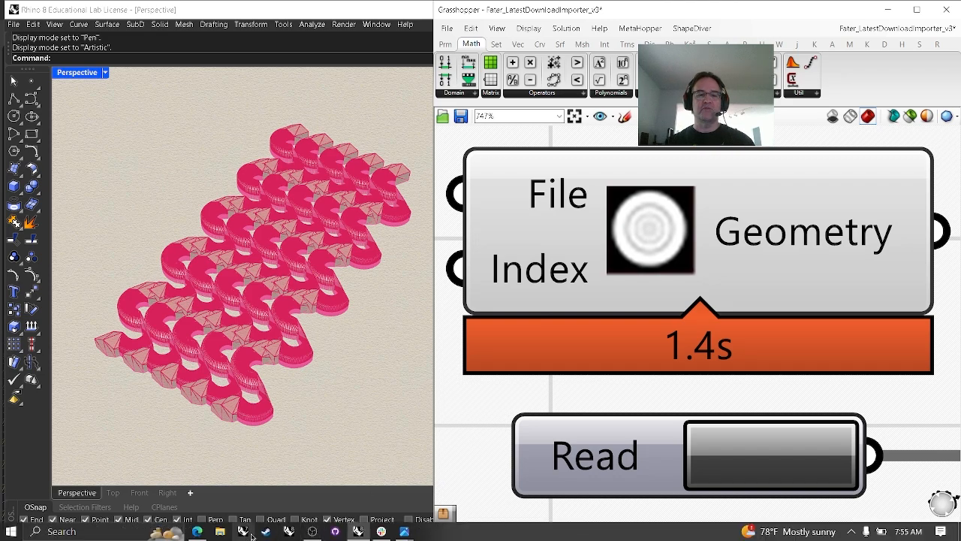
# Step: Back in Fater 3D, regenerate the array with rotation_x 270, rotation_z 90, array_rows 8, array_cols 2, spacing_x 34 and spacing_y 15
pyautogui.click(197, 531)
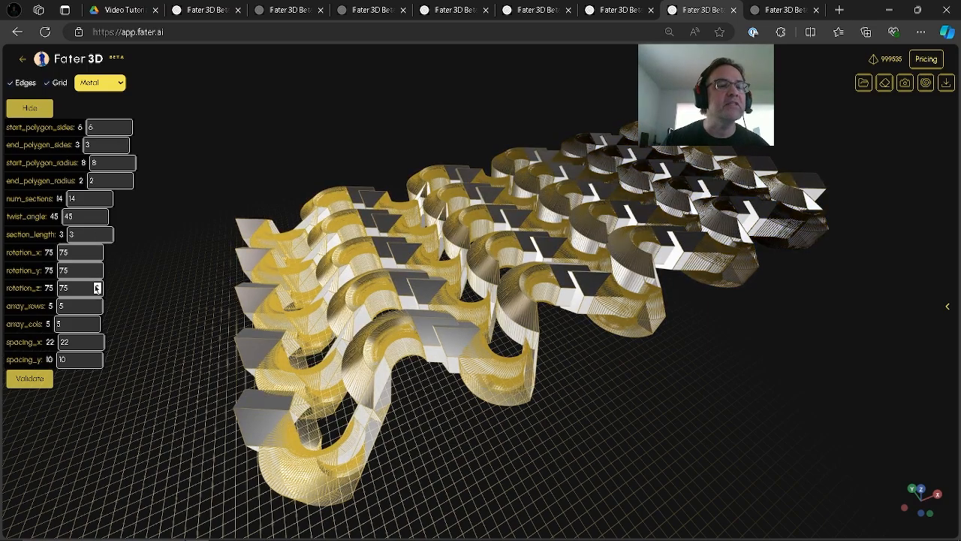
pyautogui.moveTo(84, 253); pyautogui.dragTo(50, 255)
pyautogui.write('2')
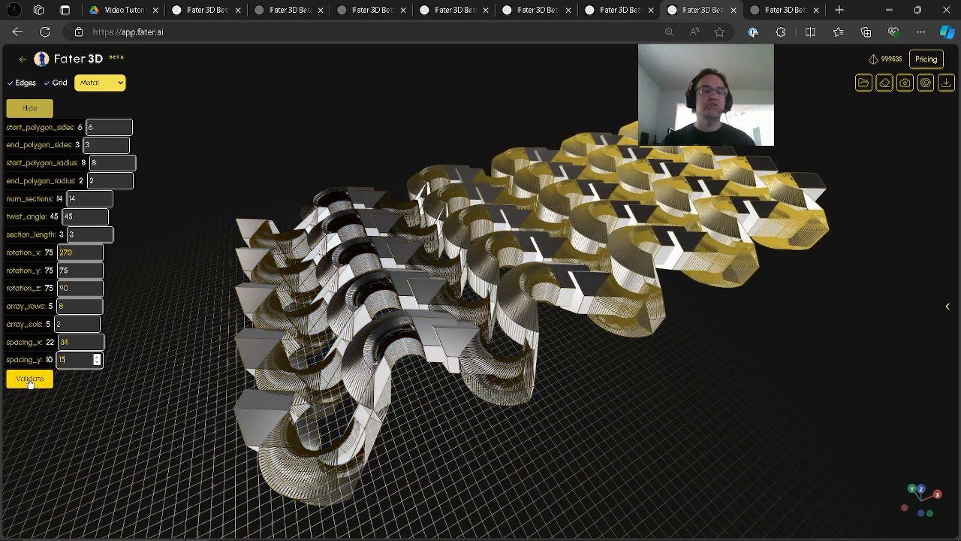
pyautogui.click(29, 380)
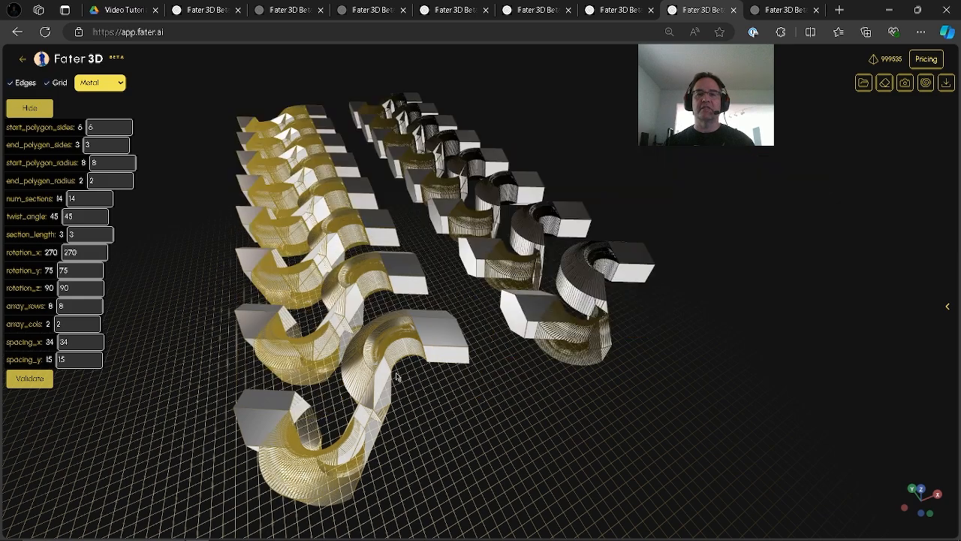
# Step: Switch to Rhino and Grasshopper, read the latest Fater download and examine the updated array in the Perspective view
pyautogui.moveTo(394, 537)
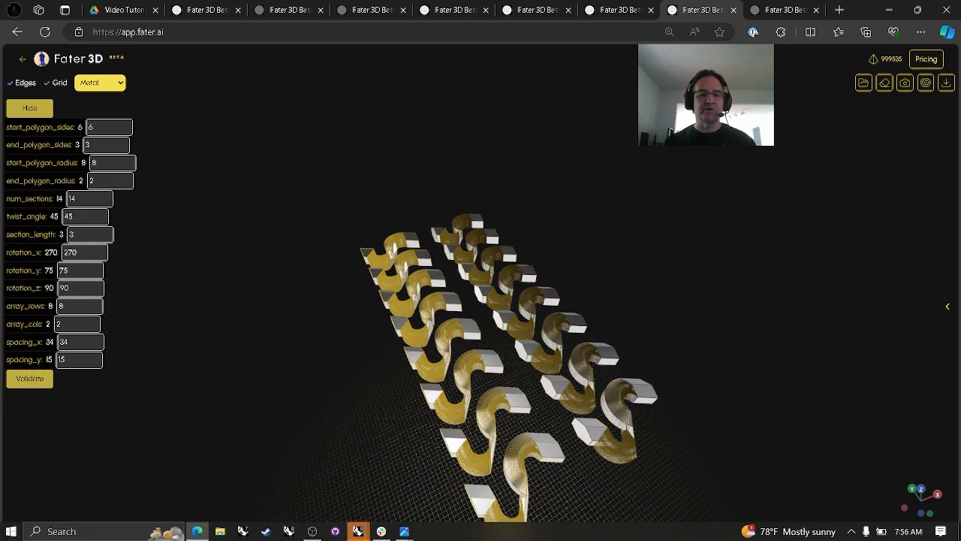
pyautogui.click(359, 531)
pyautogui.click(288, 477)
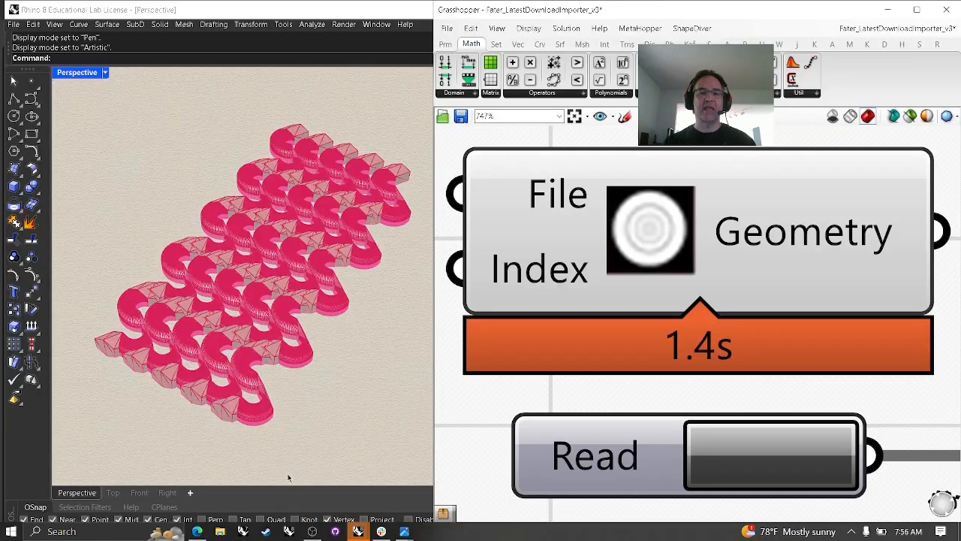
pyautogui.click(715, 449)
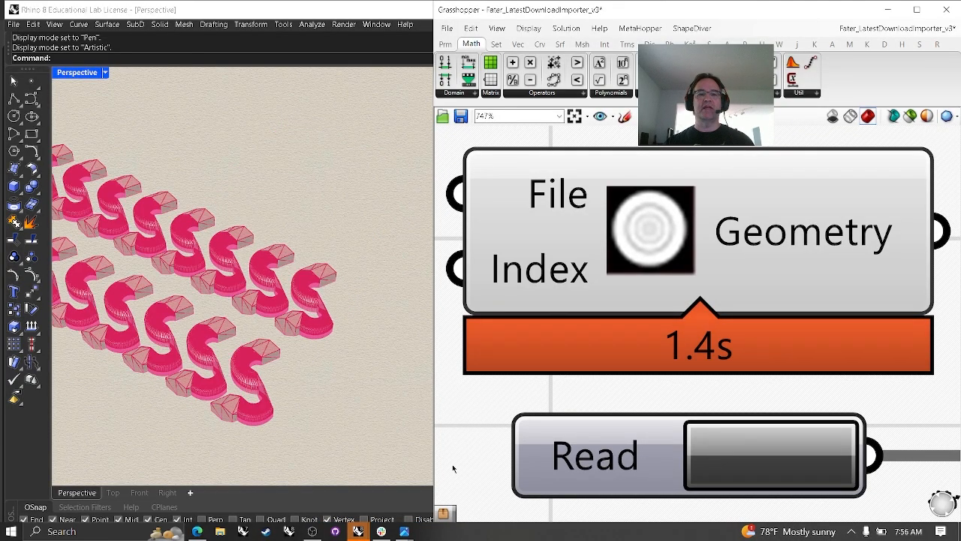
pyautogui.scroll(-5, 355, 400)
pyautogui.scroll(3, 370, 374)
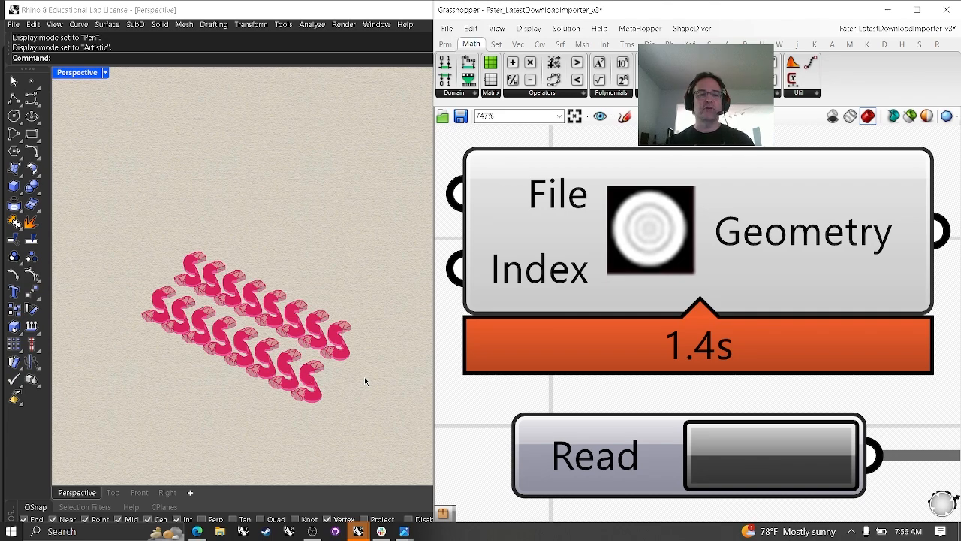
pyautogui.scroll(5, 242, 340)
pyautogui.scroll(-3, 242, 340)
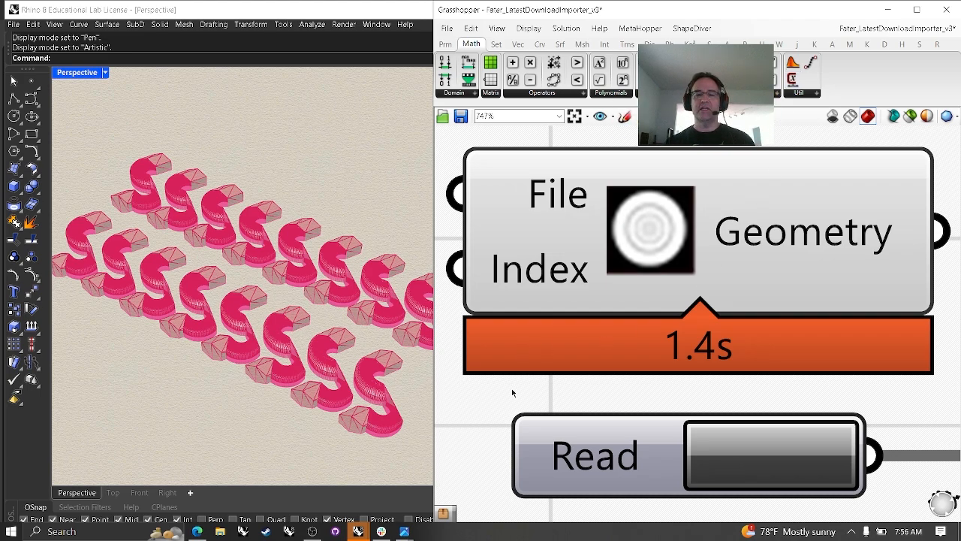
# Step: Return to Fater 3D and inspect the regenerated two-column array up close from another angle
pyautogui.click(197, 531)
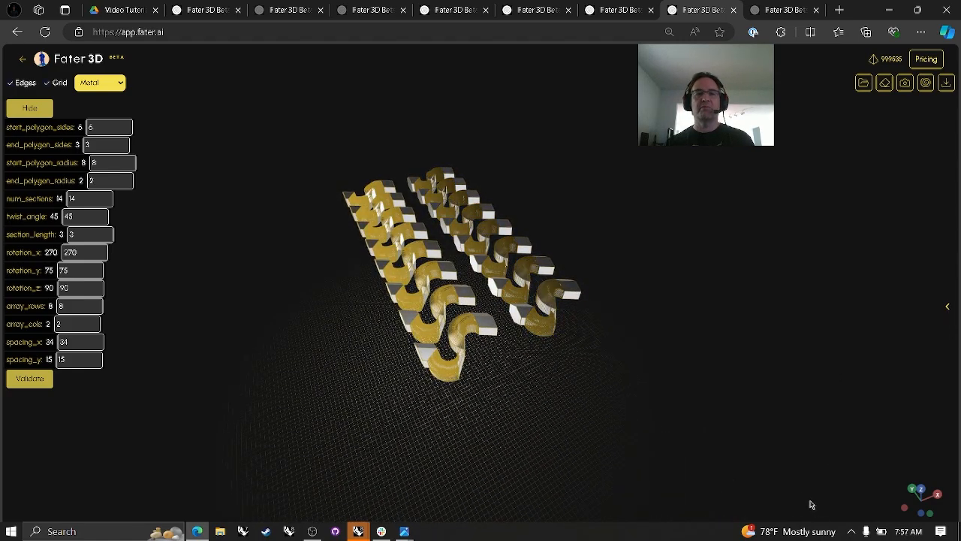
pyautogui.scroll(2, 454, 284)
pyautogui.scroll(3, 455, 284)
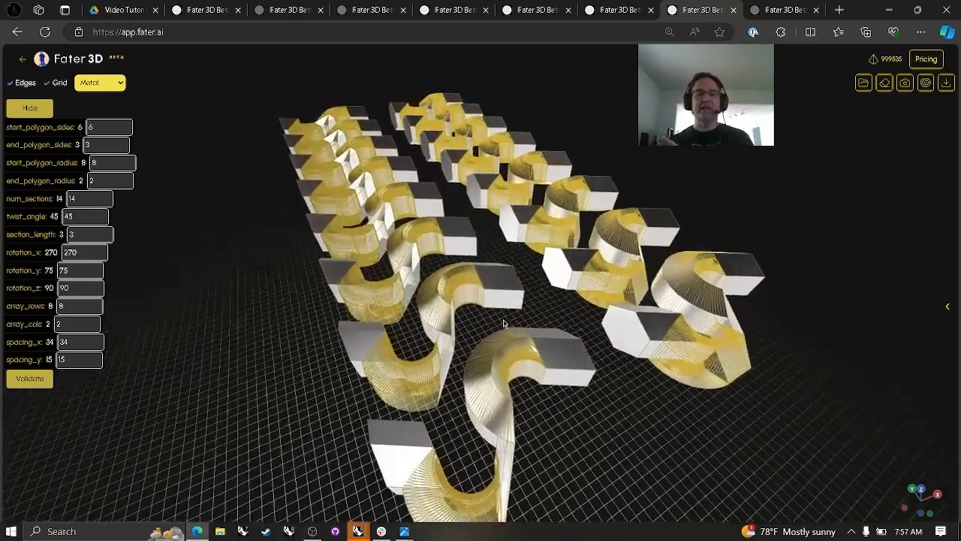
pyautogui.moveTo(504, 324); pyautogui.dragTo(530, 305)
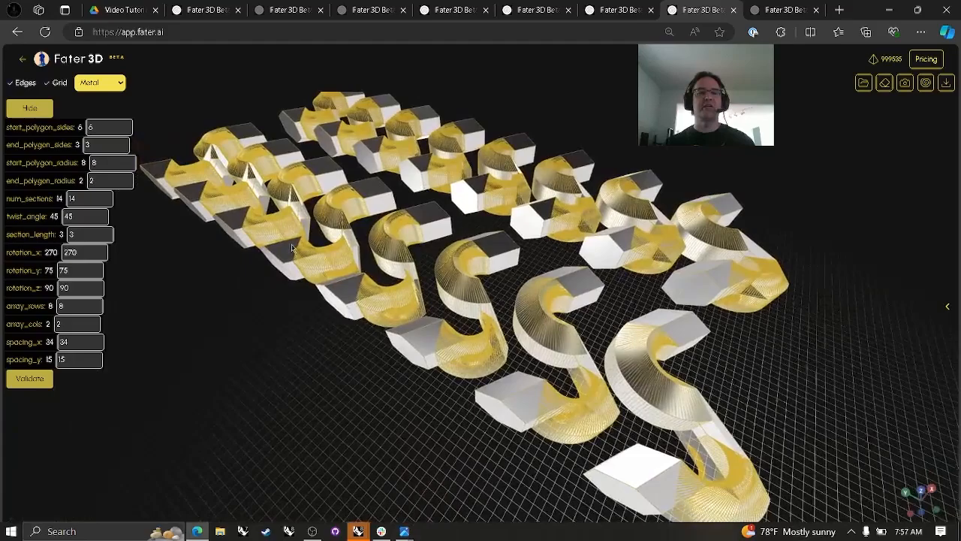